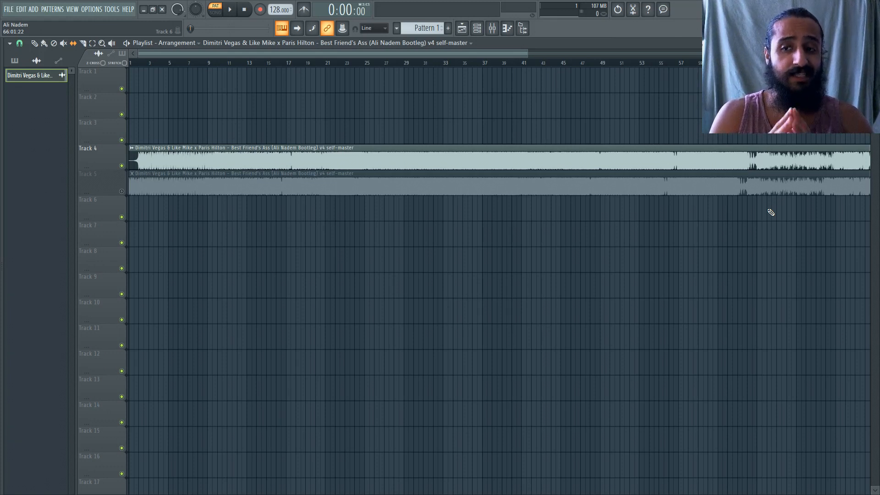
# Mute track 4 and enable track 5 so that only the lower master clip is audible
pyautogui.scroll(-5, 711, 229)
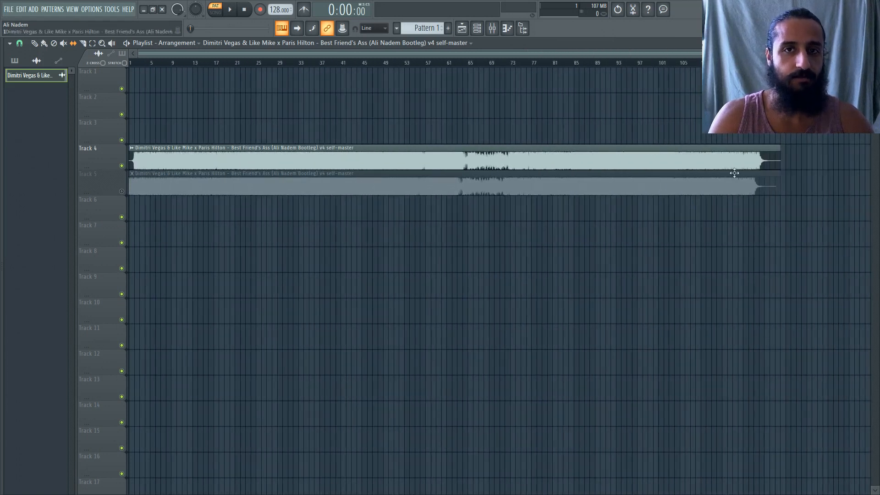
pyautogui.scroll(8, 458, 183)
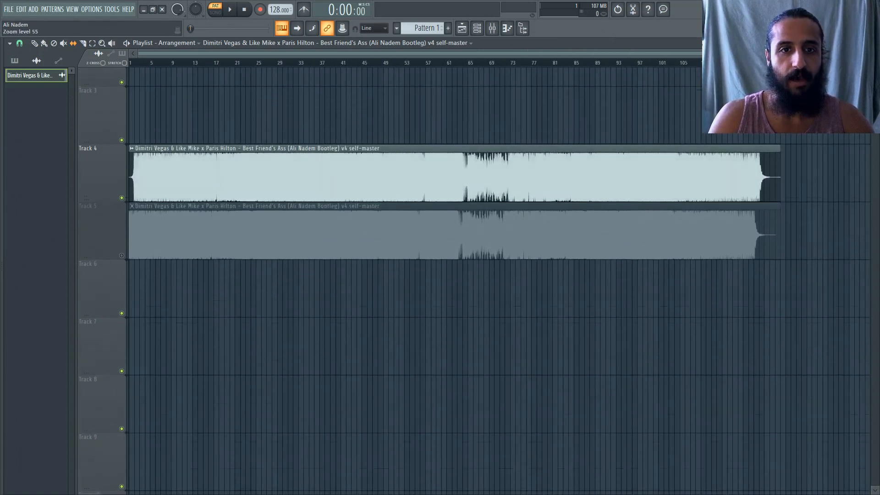
pyautogui.scroll(4, 459, 207)
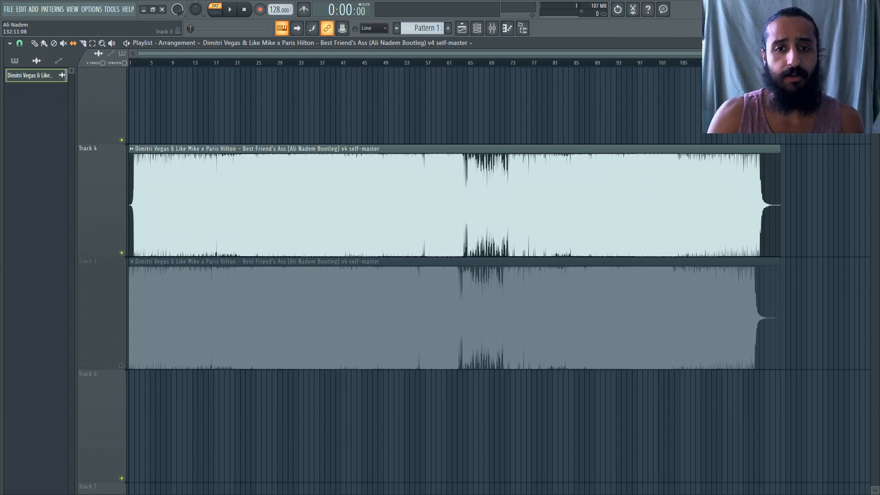
pyautogui.keyDown('ctrl'); pyautogui.scroll(5, 90, 210); pyautogui.keyUp('ctrl')
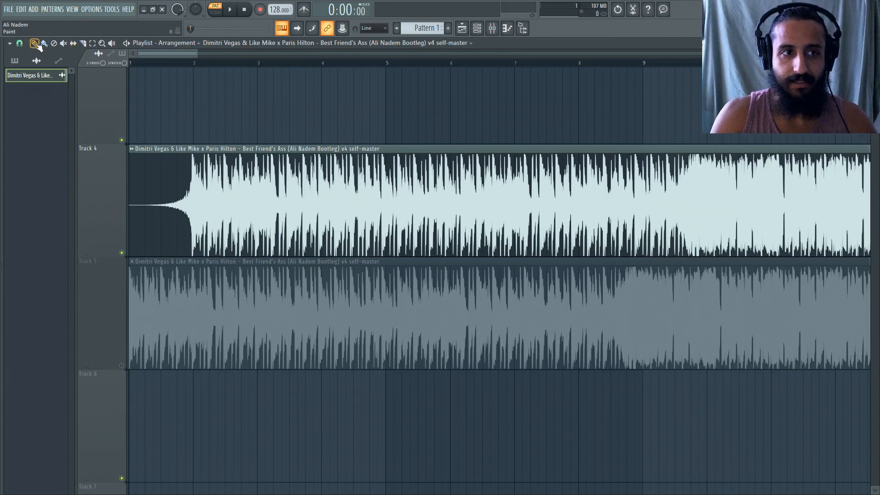
pyautogui.click(125, 254)
pyautogui.click(122, 365)
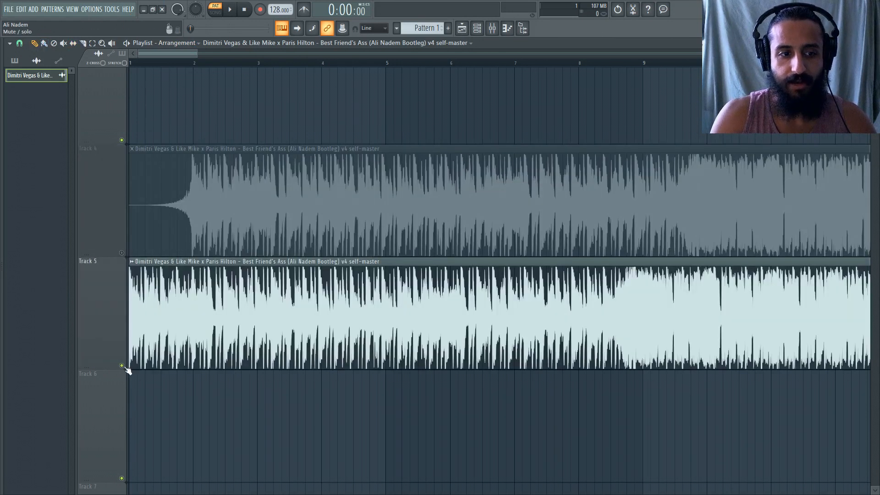
# Play the beginning of the track 5 clip from bar 1 twice to check how it starts
pyautogui.click(131, 63)
pyautogui.press('space')
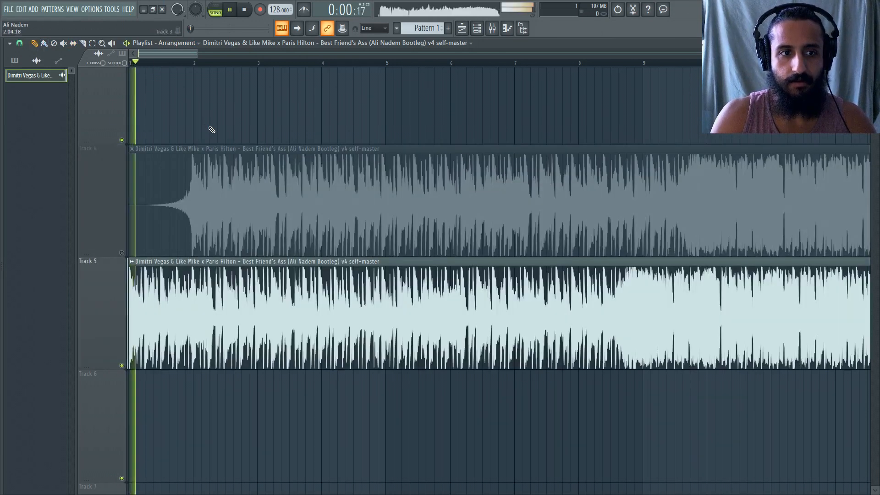
pyautogui.press('space')
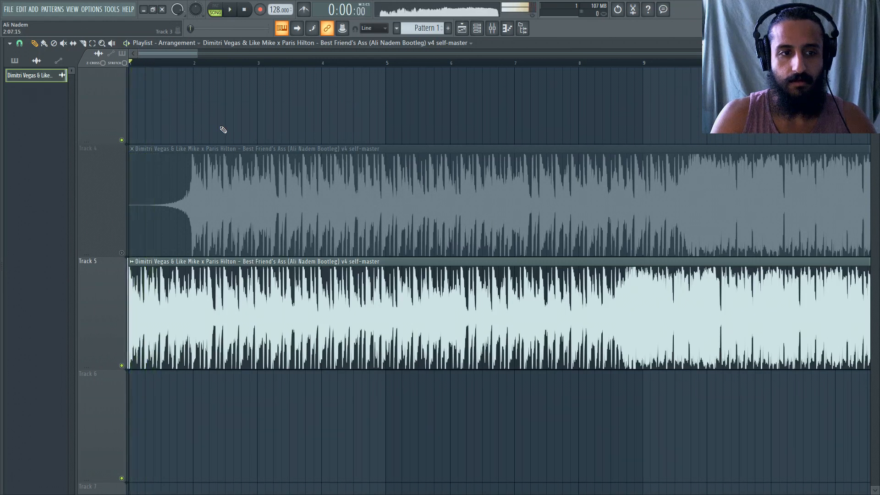
pyautogui.press('space')
pyautogui.press('space')
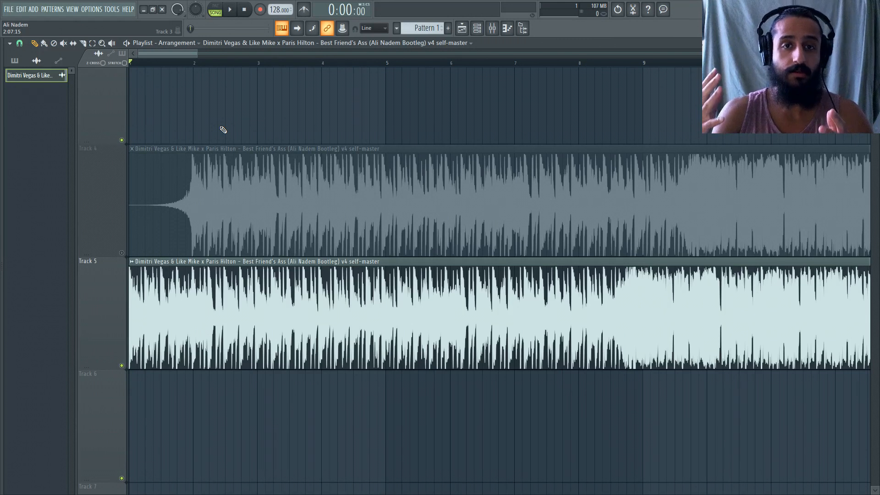
# Try to slip the audio slightly inside the track 5 clip with the Slip tool
pyautogui.moveTo(175, 266); pyautogui.dragTo(161, 262)
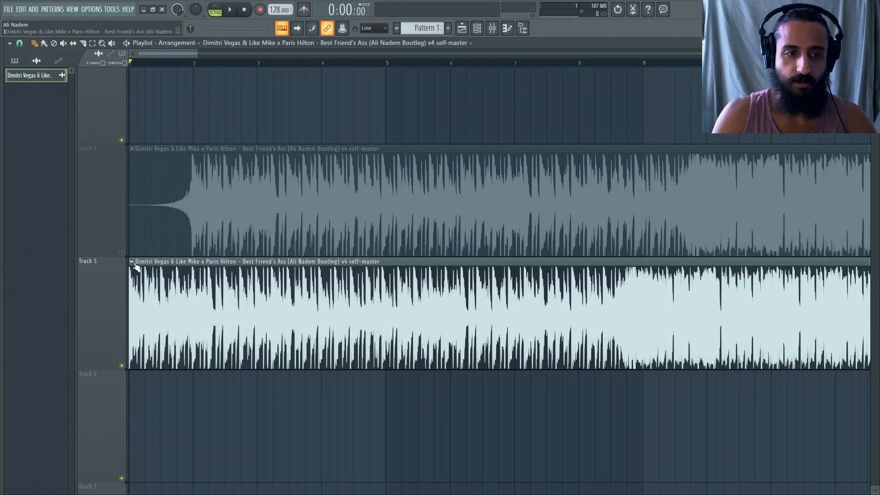
pyautogui.scroll(3, 96, 292)
pyautogui.scroll(4, 97, 290)
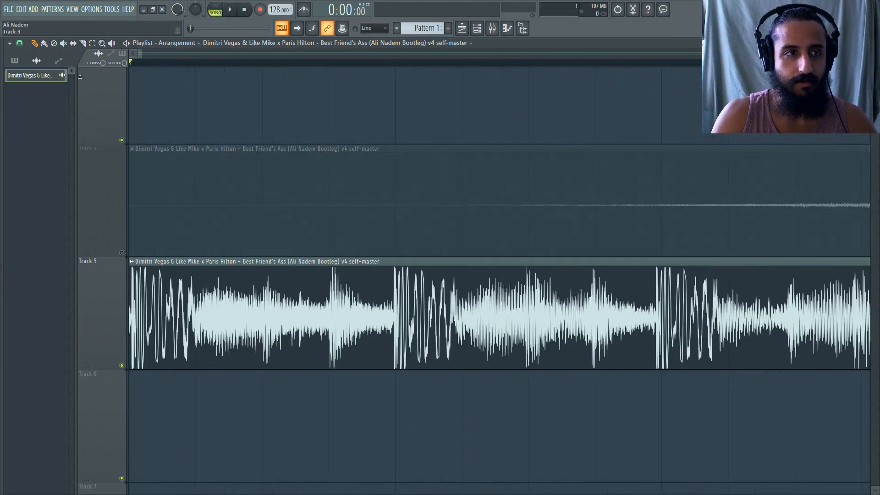
pyautogui.click(10, 43)
pyautogui.click(19, 44)
pyautogui.click(35, 86)
pyautogui.click(73, 44)
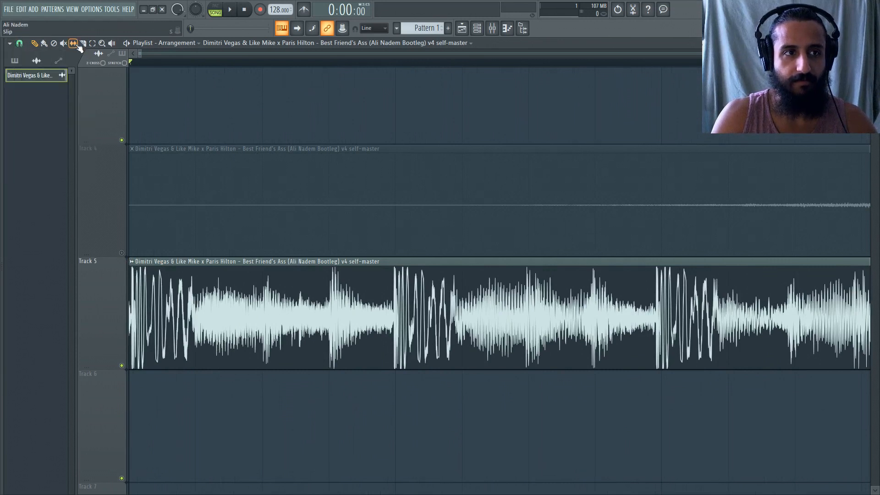
pyautogui.moveTo(323, 298); pyautogui.dragTo(326, 298)
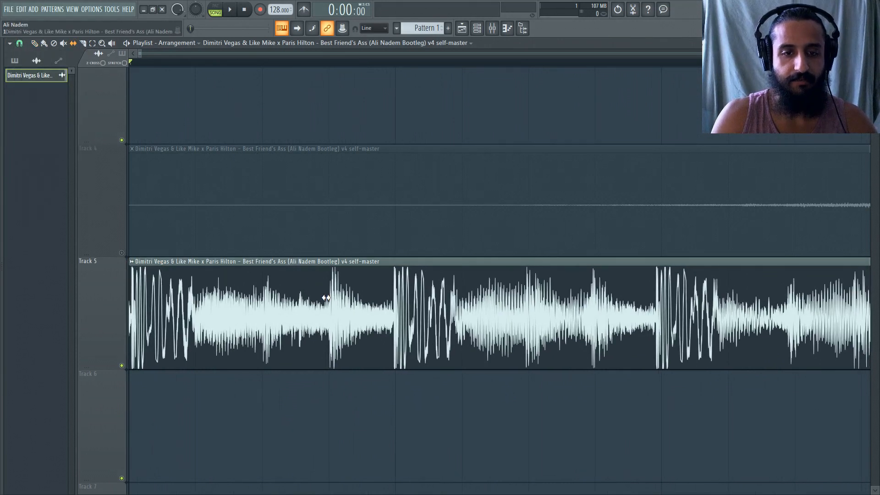
# Select all playlist clips and compare the starting waveforms on tracks 4 and 5
pyautogui.scroll(-4, 321, 289)
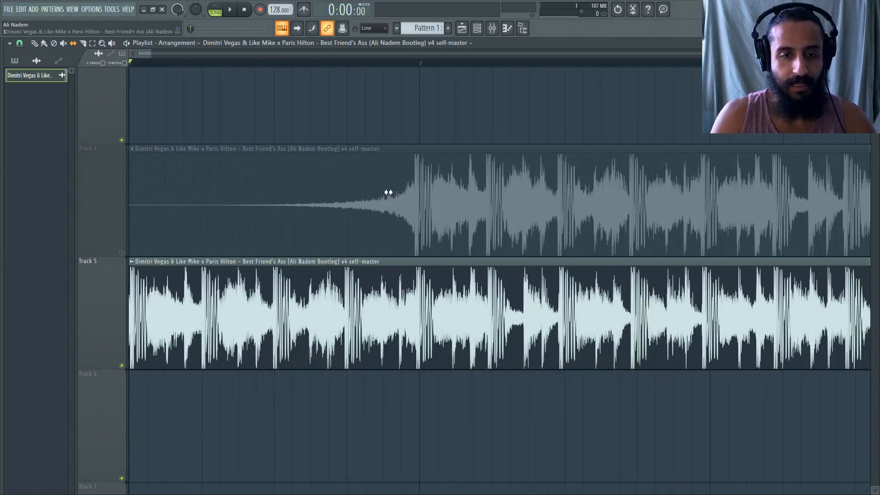
pyautogui.scroll(-4, 289, 289)
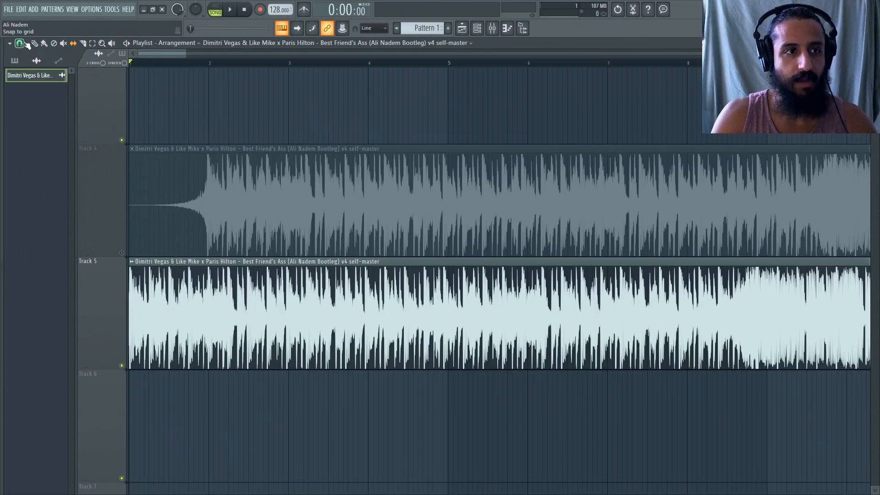
pyautogui.click(25, 43)
pyautogui.scroll(-10, 149, 108)
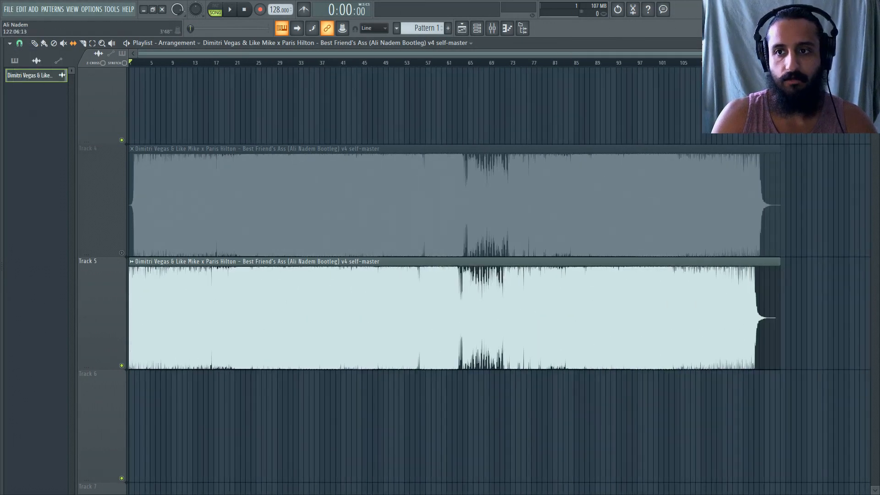
pyautogui.hotkey('ctrl', 'a')
pyautogui.scroll(10, 128, 100)
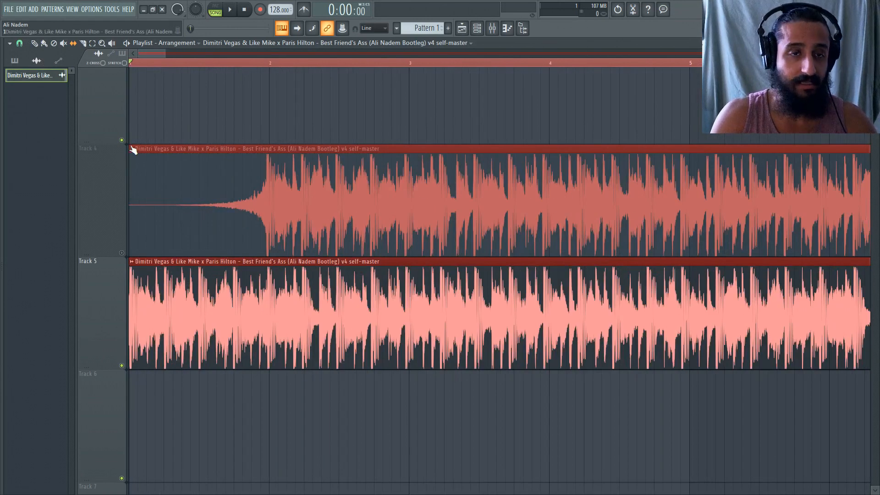
pyautogui.scroll(4, 117, 323)
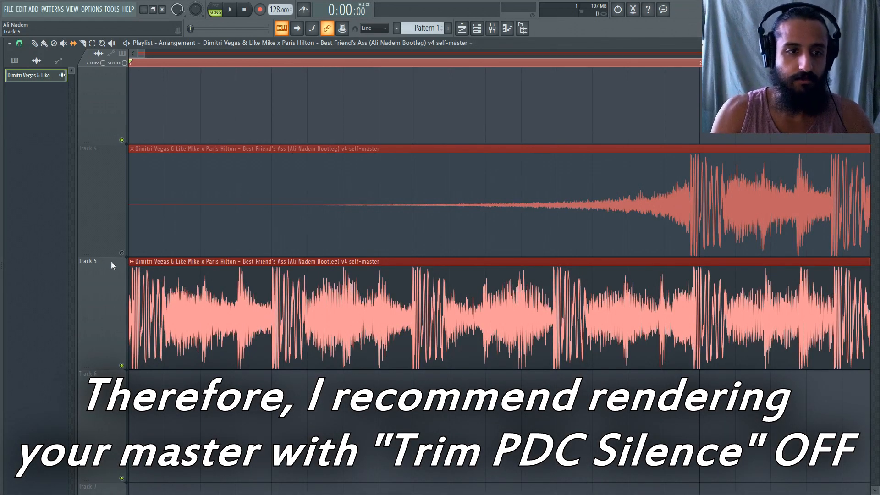
# Mute track 5, enable track 4 and play its clip from bar 1 through the intro
pyautogui.click(121, 365)
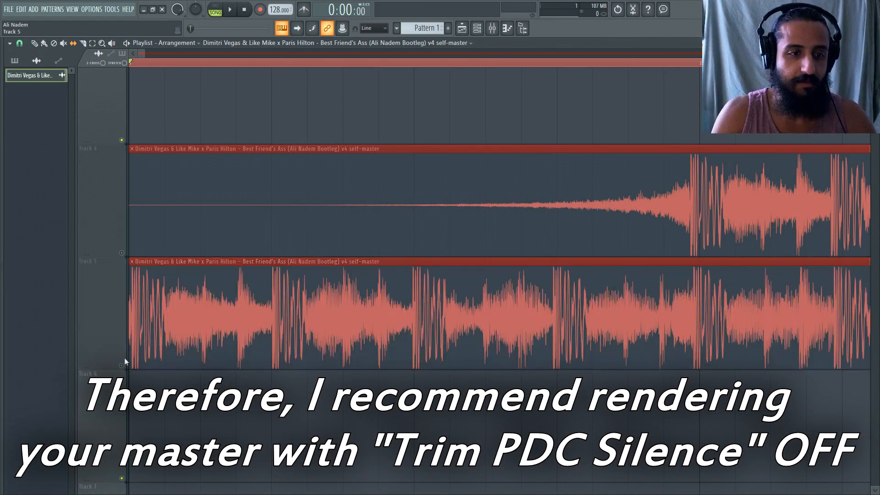
pyautogui.click(121, 253)
pyautogui.scroll(-3, 228, 246)
pyautogui.press('space')
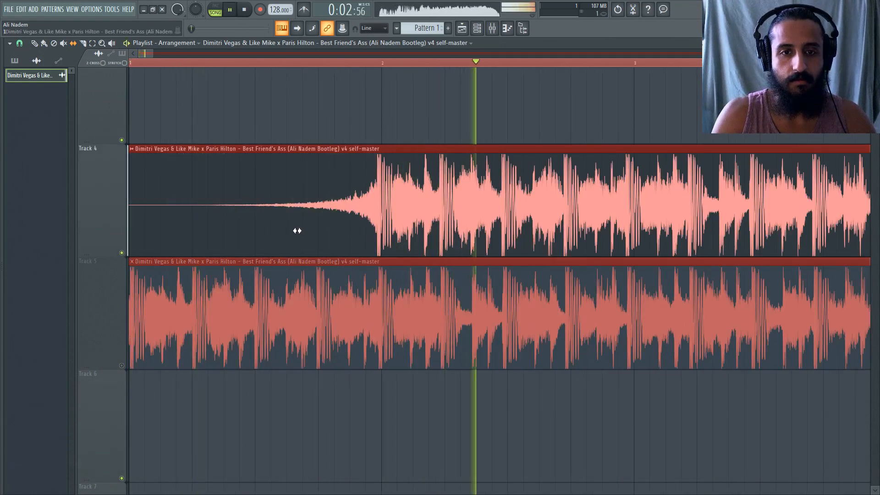
pyautogui.scroll(-2, 297, 230)
pyautogui.press('space')
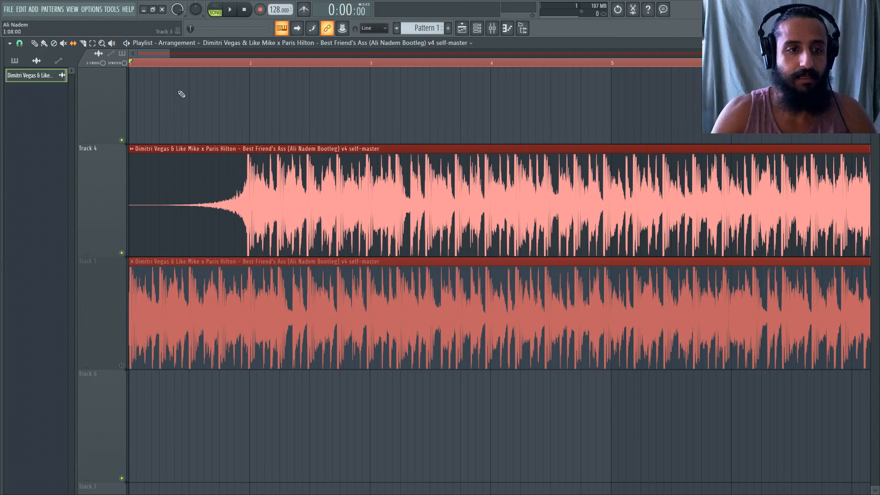
# Replay the intro of track 4, then mute it and play the start of track 5 alone for comparison
pyautogui.press('space')
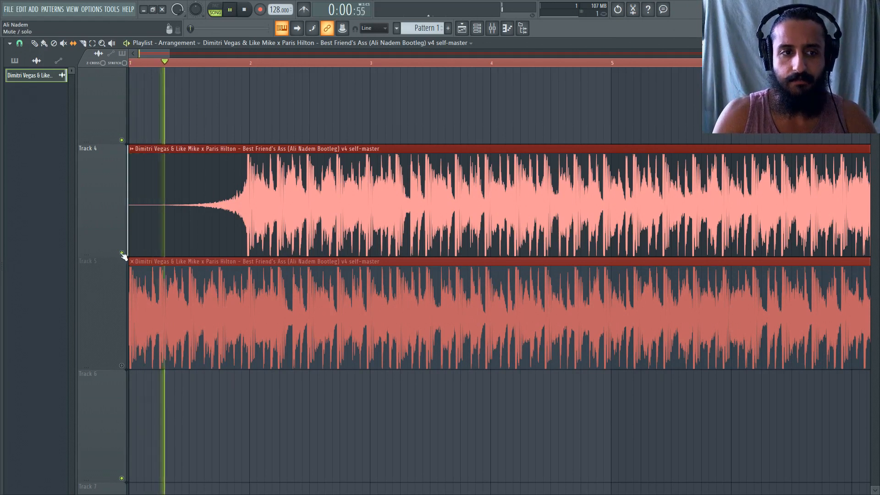
pyautogui.click(121, 253)
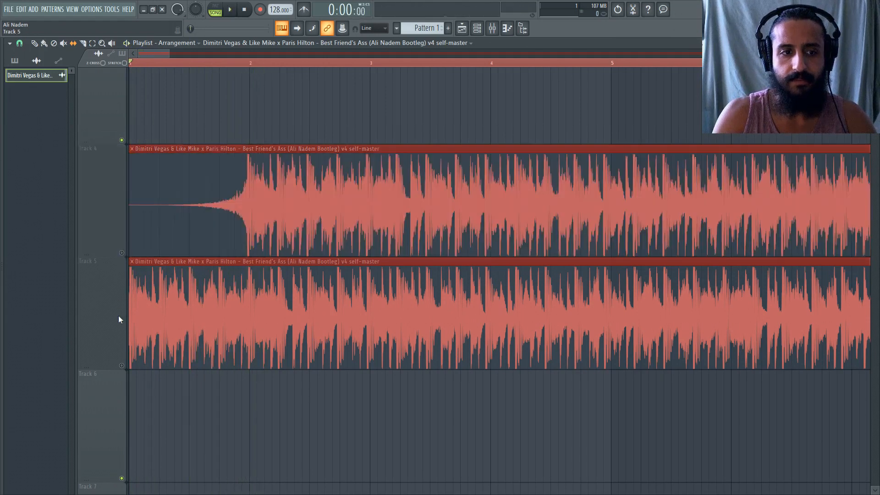
pyautogui.click(122, 365)
pyautogui.press('space')
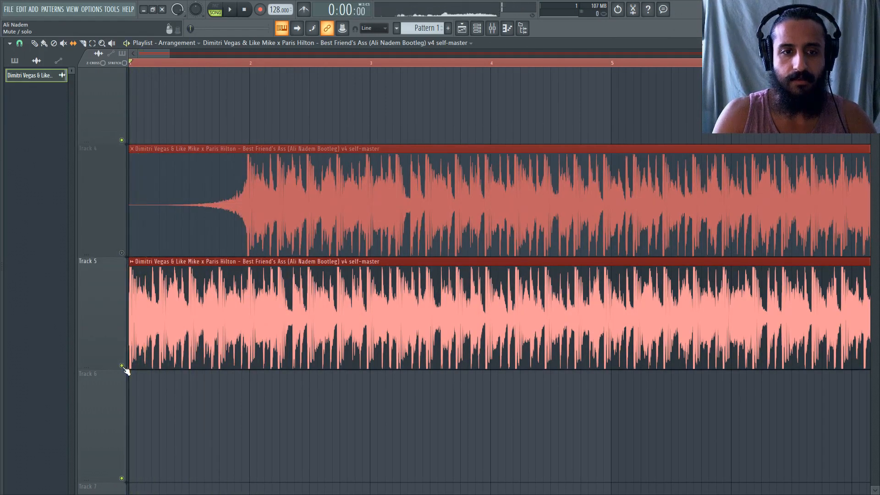
# Choose a snap setting for the playlist and delete the master clip on track 4
pyautogui.scroll(5, 93, 339)
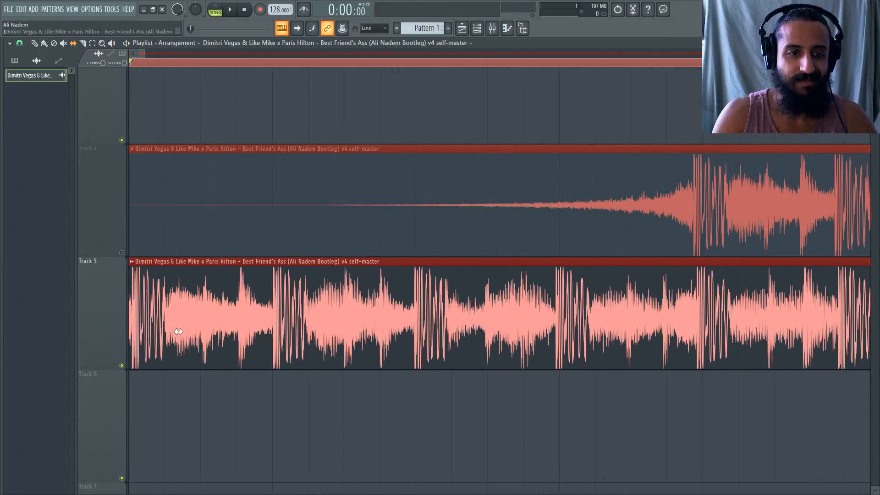
pyautogui.scroll(-3, 178, 331)
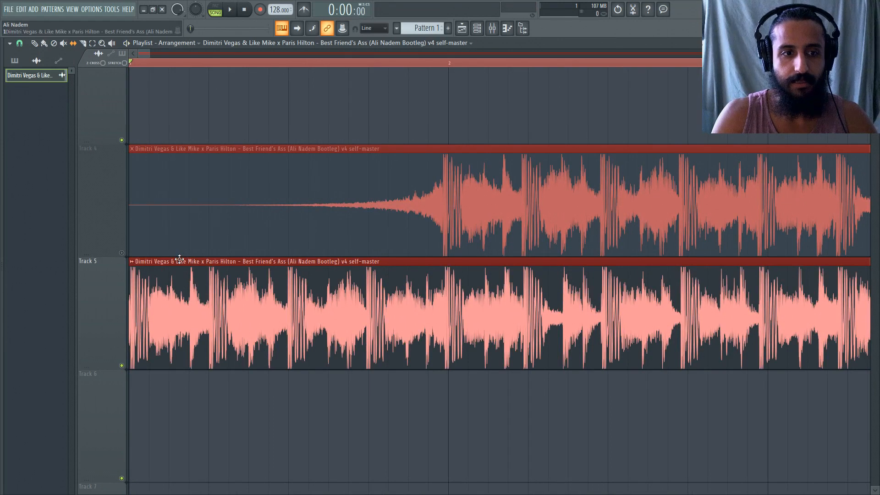
pyautogui.click(20, 44)
pyautogui.click(27, 66)
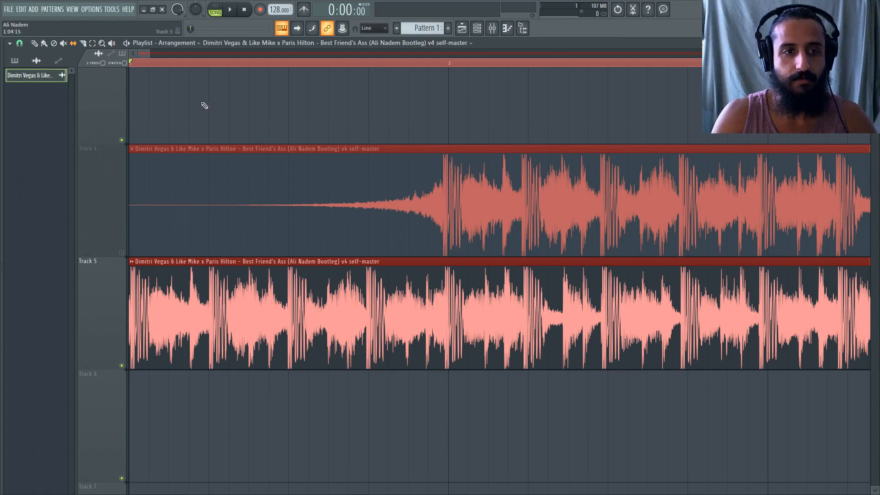
pyautogui.rightClick(206, 159)
# Move the track 5 clip two steps later in bar 1 and play from the start of the bar
pyautogui.scroll(-2, 177, 262)
pyautogui.scroll(2, 116, 264)
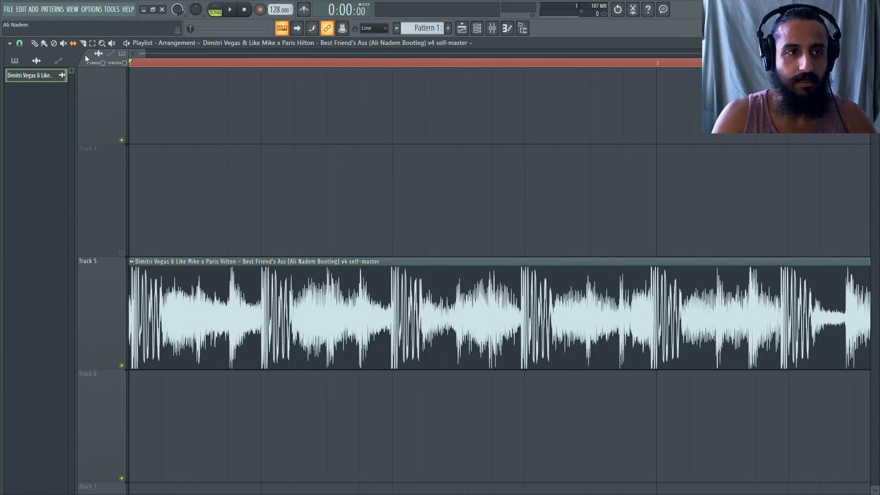
pyautogui.moveTo(174, 260); pyautogui.dragTo(254, 256)
pyautogui.press('space')
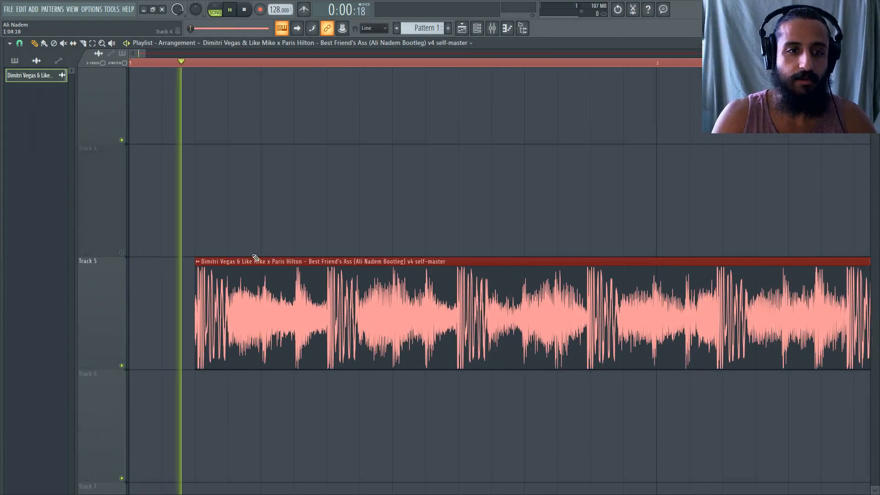
pyautogui.press('space')
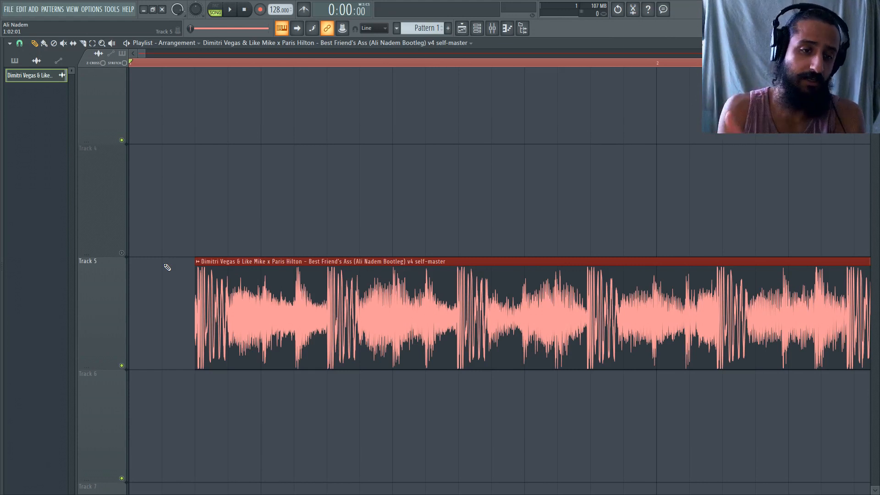
# Create a volume automation clip for the track 5 audio and place a copy of it on track 6
pyautogui.scroll(-1, 170, 293)
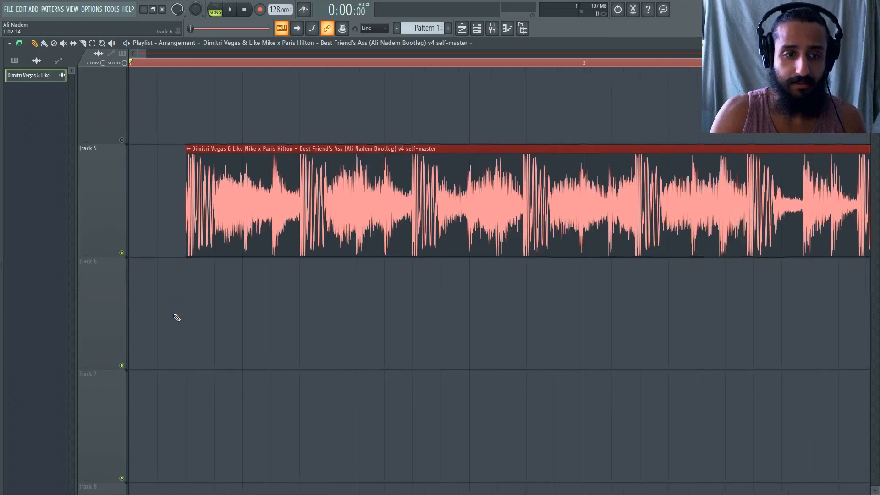
pyautogui.scroll(-3, 168, 301)
pyautogui.click(166, 152)
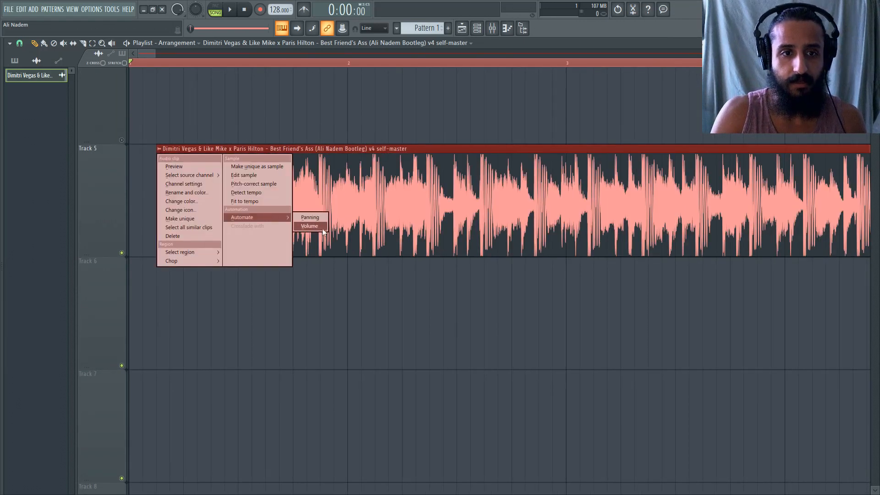
pyautogui.click(323, 229)
pyautogui.moveTo(281, 255); pyautogui.dragTo(270, 156)
pyautogui.click(295, 309)
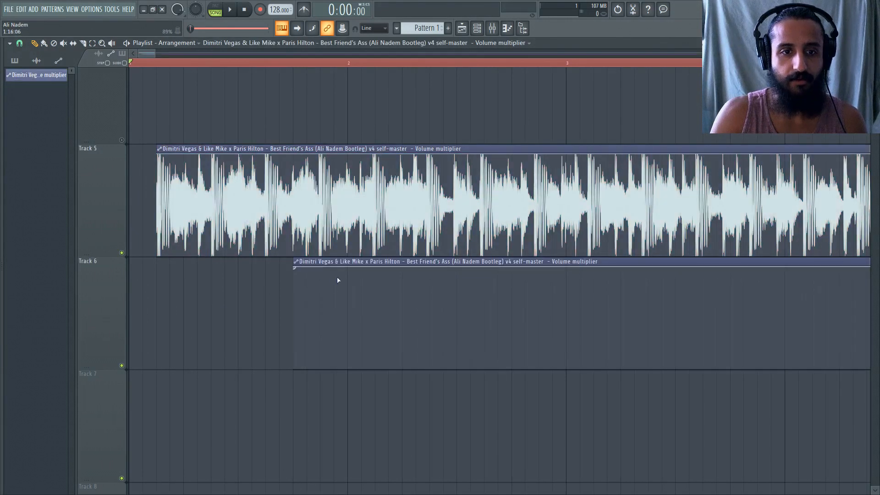
# Move the track 6 volume automation to the start of bar 1 and delete the automation clip covering the track 5 audio
pyautogui.moveTo(299, 263); pyautogui.dragTo(128, 263)
pyautogui.rightClick(222, 150)
pyautogui.scroll(-3, 157, 347)
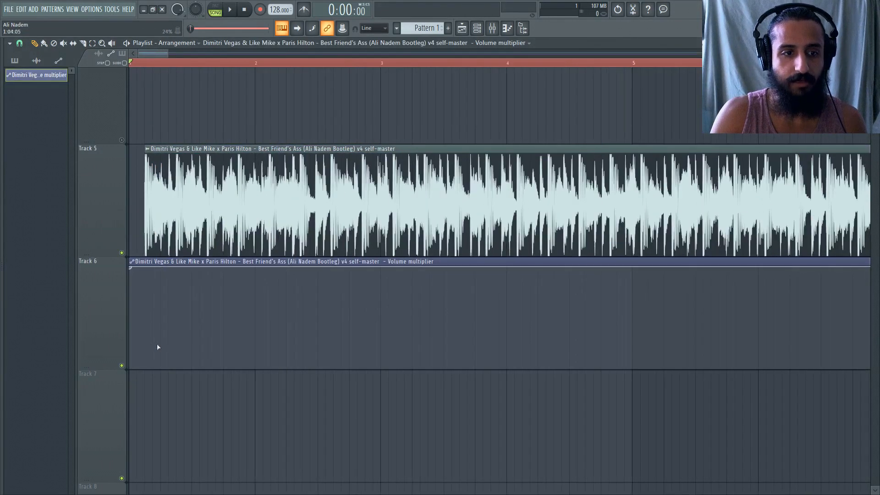
# Slice the track 6 automation clip where the track 5 audio begins and delete the leading piece
pyautogui.scroll(2, 157, 347)
pyautogui.click(83, 42)
pyautogui.scroll(3, 157, 311)
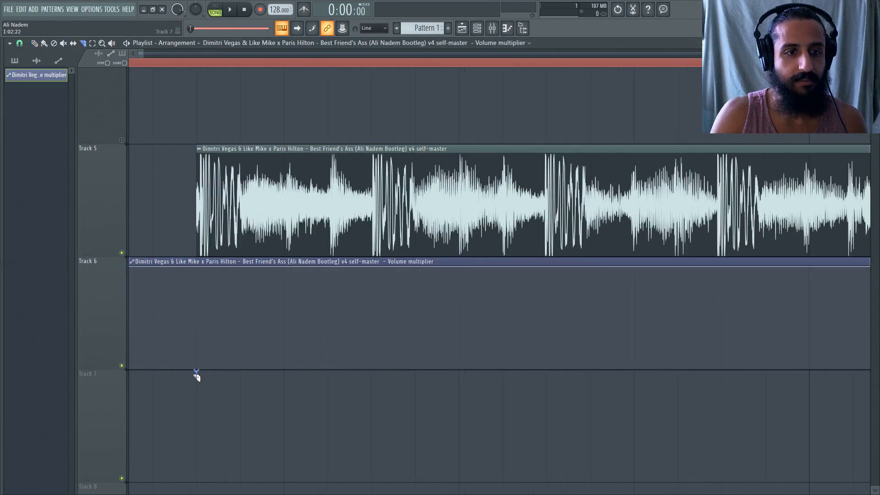
pyautogui.moveTo(197, 376); pyautogui.dragTo(195, 246)
pyautogui.click(34, 43)
pyautogui.rightClick(169, 272)
pyautogui.scroll(-2, 170, 265)
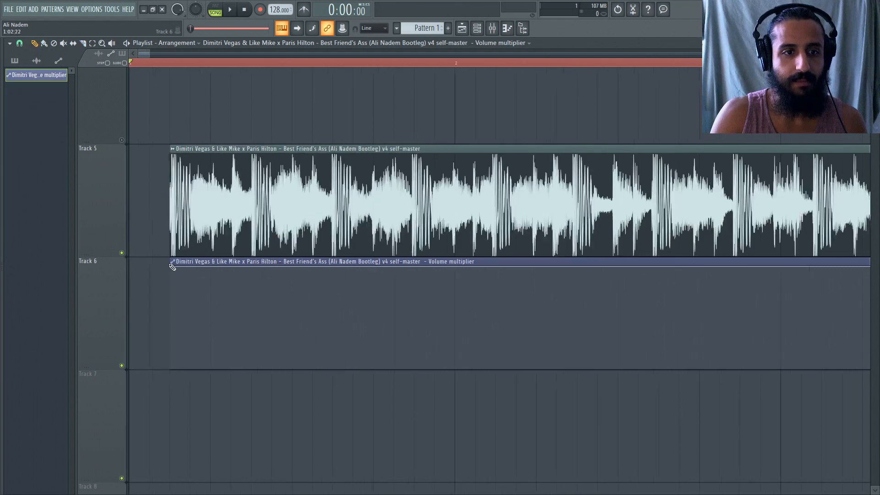
# Select the clips on tracks 5 and 6 and move them together to the start of bar 1
pyautogui.scroll(-5, 170, 265)
pyautogui.scroll(5, 84, 273)
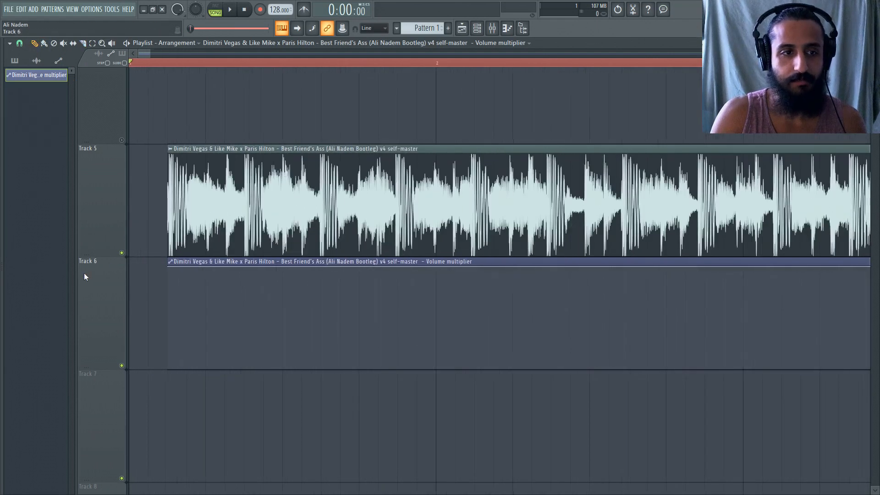
pyautogui.hotkey('ctrl', 'a')
pyautogui.moveTo(198, 158); pyautogui.dragTo(137, 162)
pyautogui.scroll(-5, 130, 162)
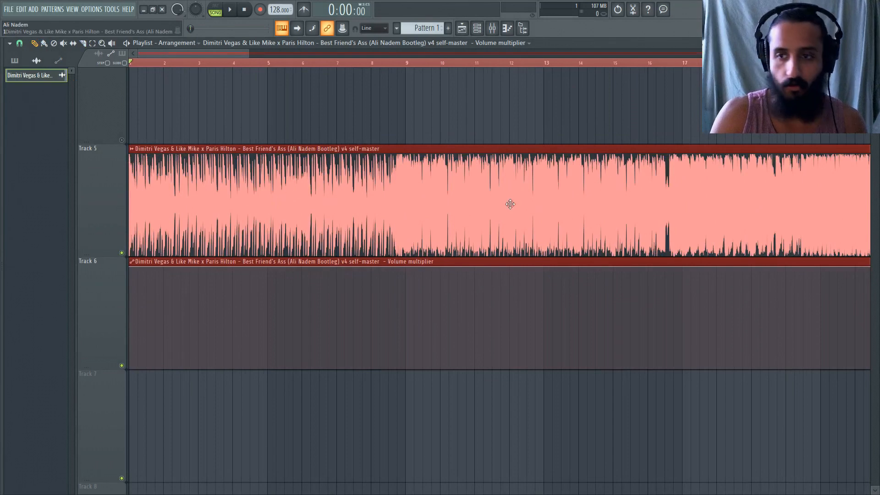
# Shift both selected clips one beat later, to beat 2 of bar 1
pyautogui.scroll(5, 133, 146)
pyautogui.moveTo(152, 54); pyautogui.dragTo(130, 54)
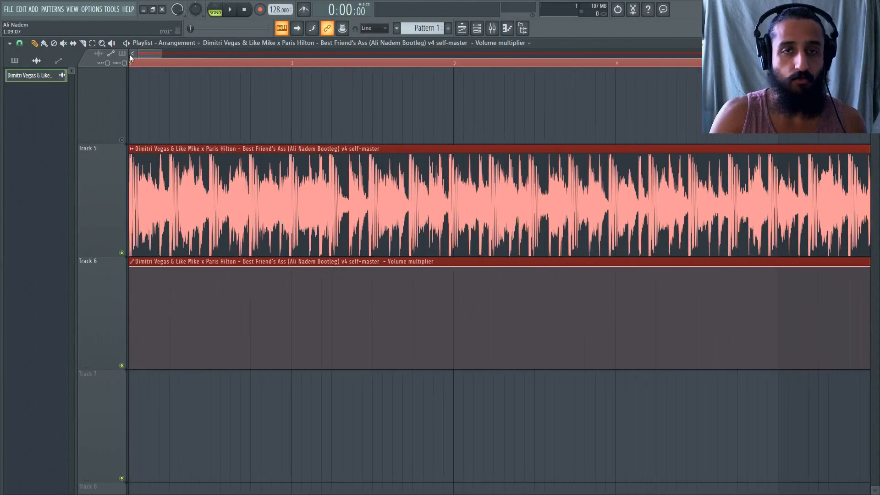
pyautogui.scroll(3, 129, 54)
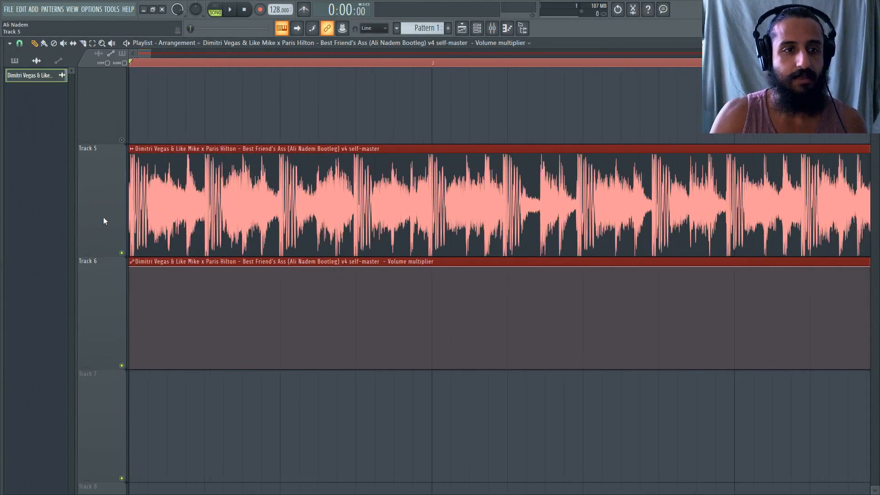
pyautogui.moveTo(160, 157); pyautogui.dragTo(241, 172)
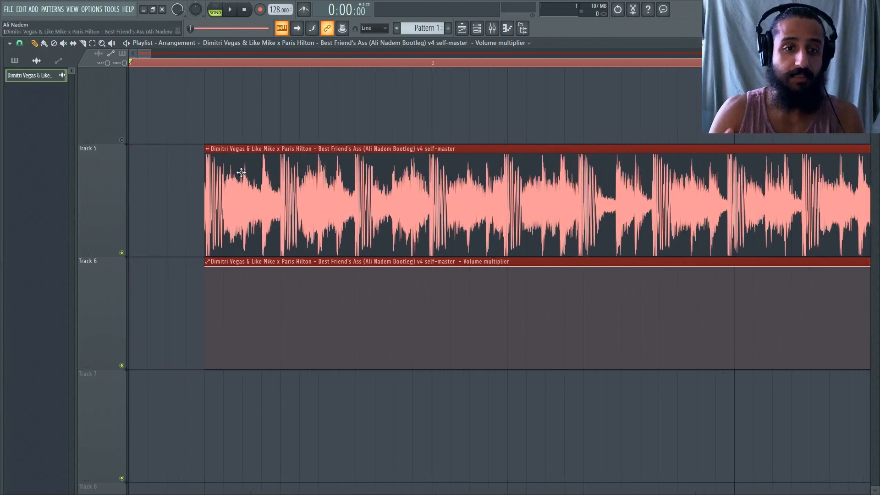
pyautogui.click(212, 380)
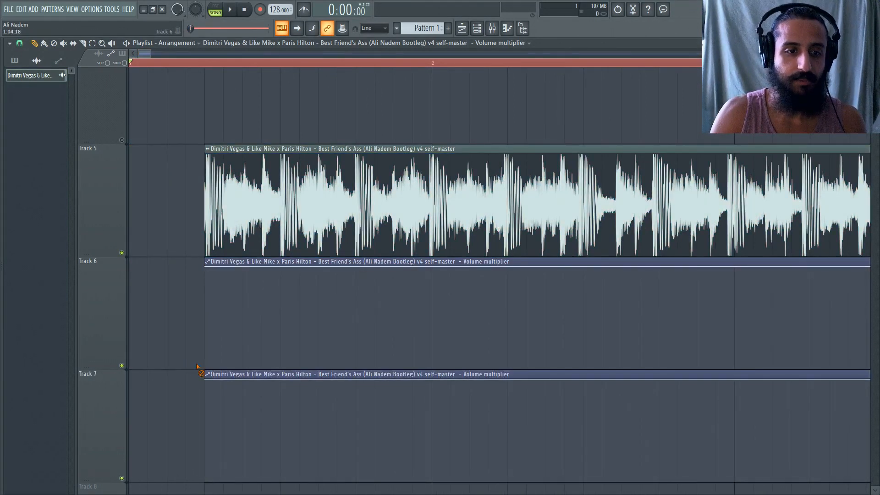
pyautogui.rightClick(208, 366)
pyautogui.rightClick(212, 377)
pyautogui.hotkey('ctrl', 'z')
pyautogui.hotkey('ctrl', 'z')
pyautogui.hotkey('ctrl', 'z')
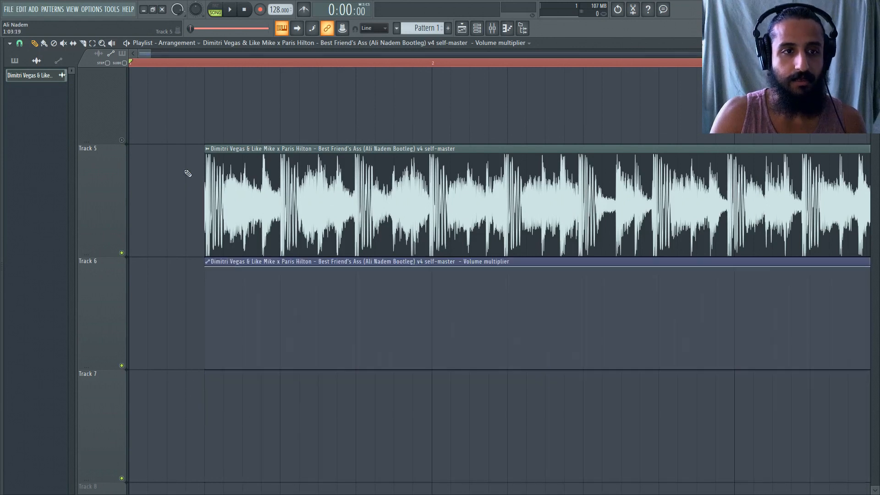
# Set the playback position to the start of the track 5 audio and slice the track 6 automation clip at beat 3
pyautogui.click(140, 64)
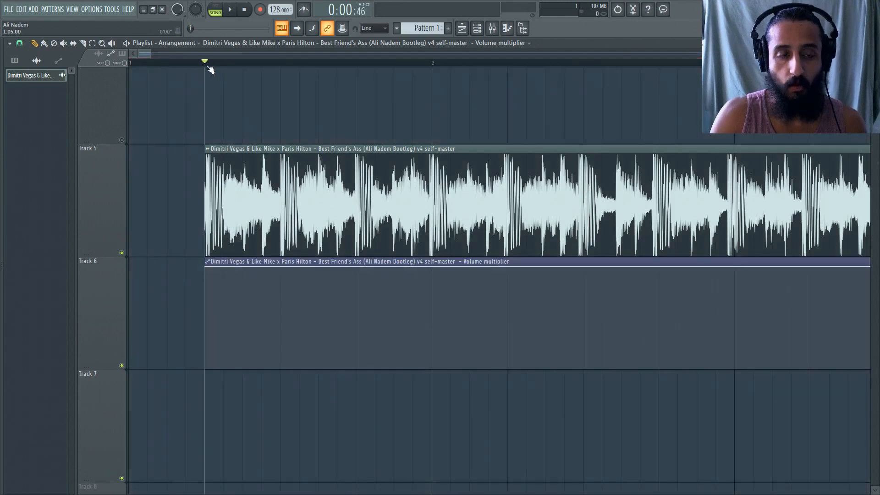
pyautogui.moveTo(134, 66); pyautogui.dragTo(216, 64)
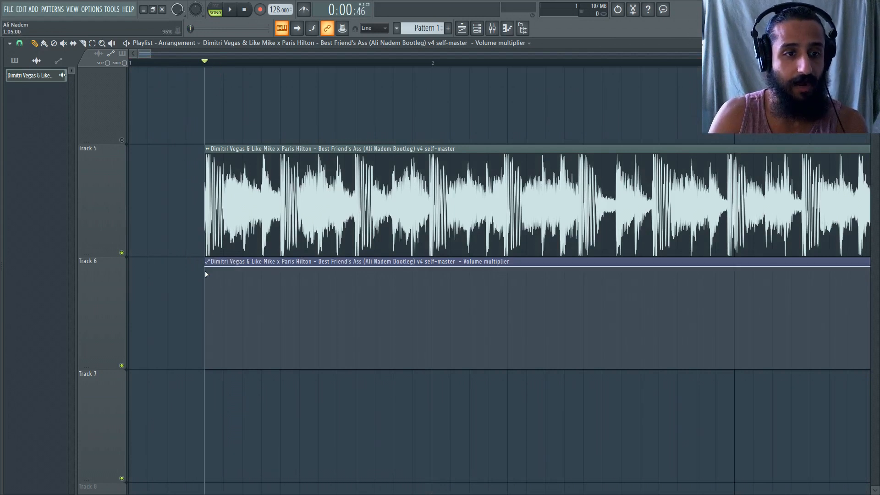
pyautogui.click(83, 43)
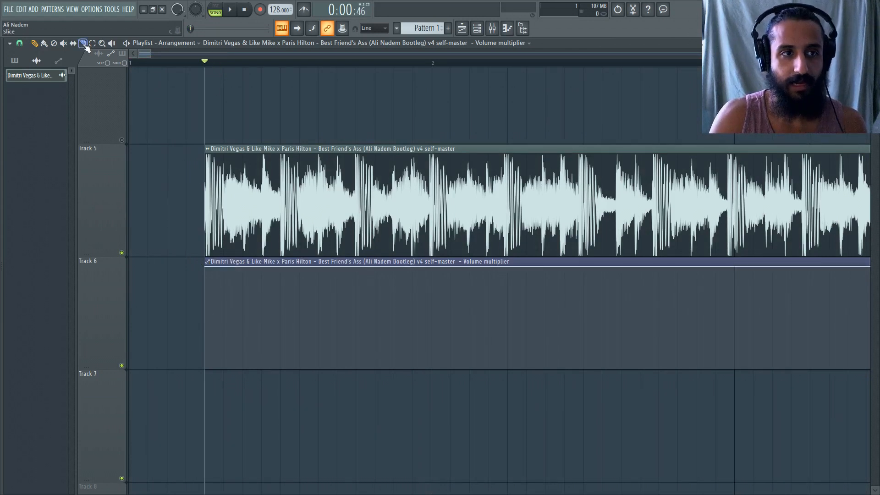
pyautogui.moveTo(288, 383); pyautogui.dragTo(287, 296)
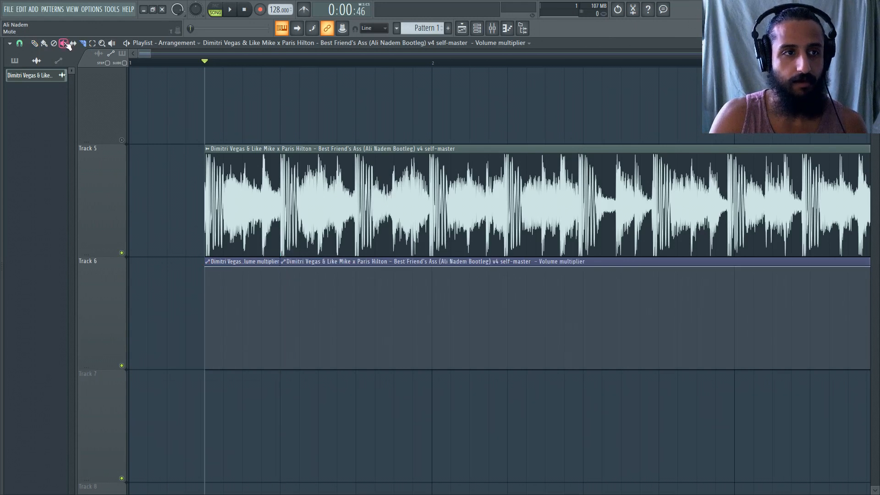
pyautogui.click(35, 44)
# Try a copy of the short volume automation piece at the start of bar 1 on track 6, and delete it
pyautogui.click(245, 261)
pyautogui.moveTo(152, 265); pyautogui.dragTo(116, 266)
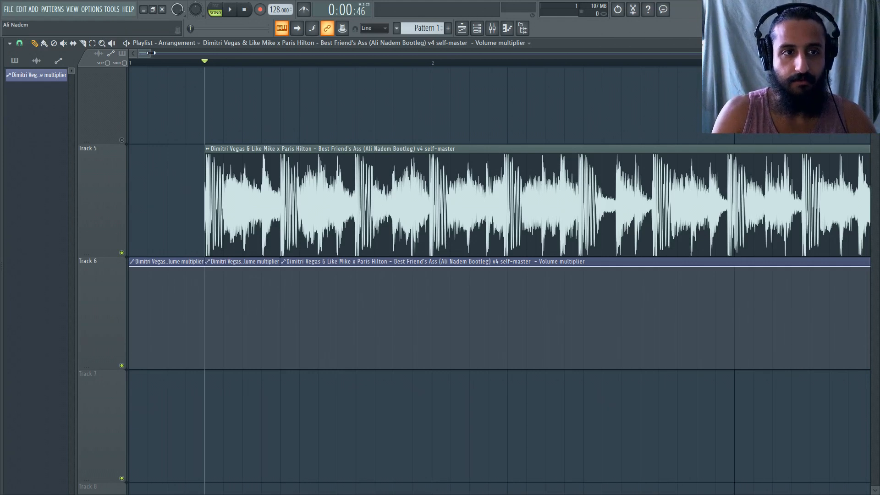
pyautogui.click(166, 62)
pyautogui.moveTo(235, 150); pyautogui.dragTo(239, 167)
pyautogui.hotkey('ctrl', 'a')
pyautogui.rightClick(161, 277)
pyautogui.hotkey('ctrl', 'a')
pyautogui.moveTo(164, 66); pyautogui.dragTo(128, 65)
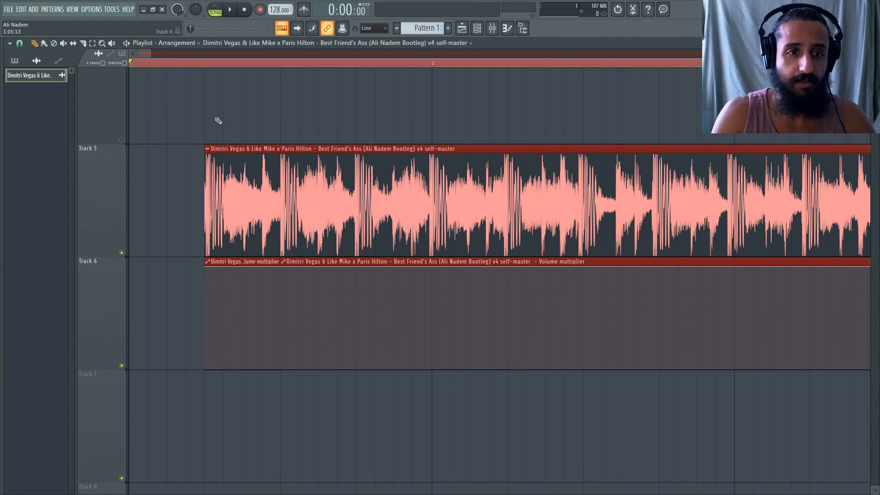
pyautogui.click(233, 127)
pyautogui.rightClick(234, 127)
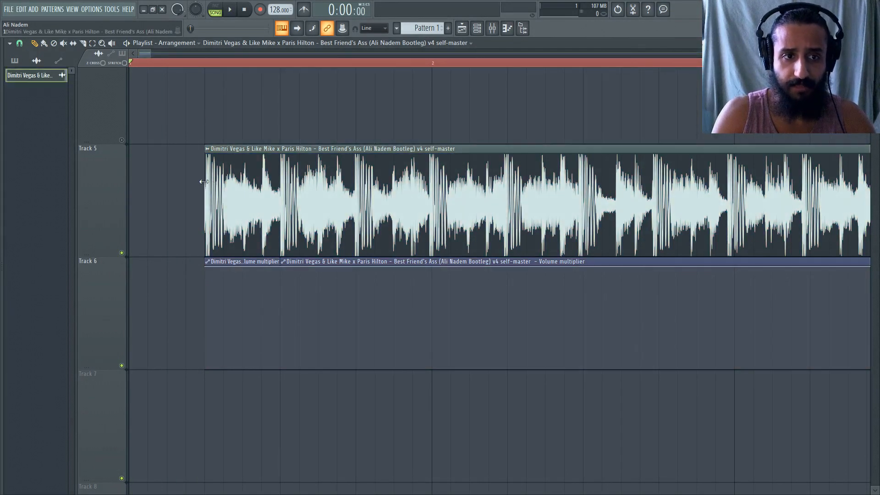
# Extend the start of the track 5 audio clip to expose its lead-in and reposition it with its first beat close to bar 2
pyautogui.moveTo(207, 182); pyautogui.dragTo(87, 176)
pyautogui.moveTo(189, 198); pyautogui.dragTo(228, 200)
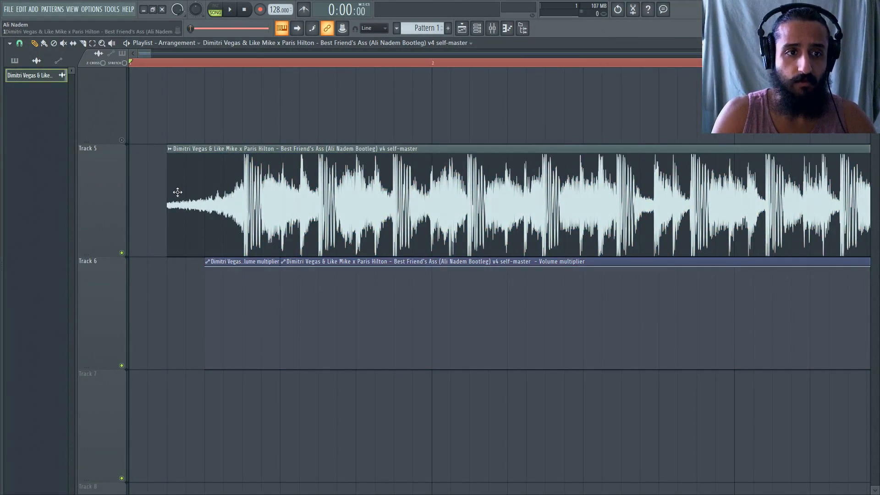
pyautogui.moveTo(168, 189); pyautogui.dragTo(129, 188)
pyautogui.moveTo(229, 204); pyautogui.dragTo(418, 211)
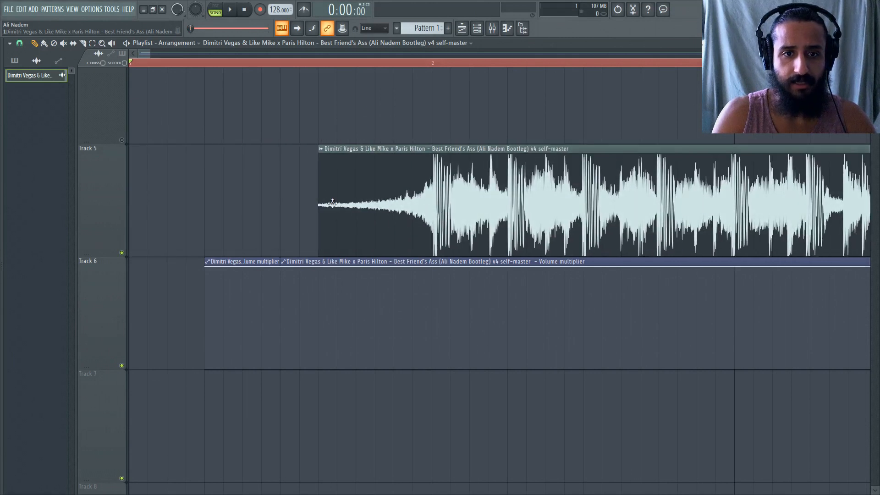
pyautogui.moveTo(317, 199); pyautogui.dragTo(70, 189)
pyautogui.moveTo(196, 207); pyautogui.dragTo(184, 208)
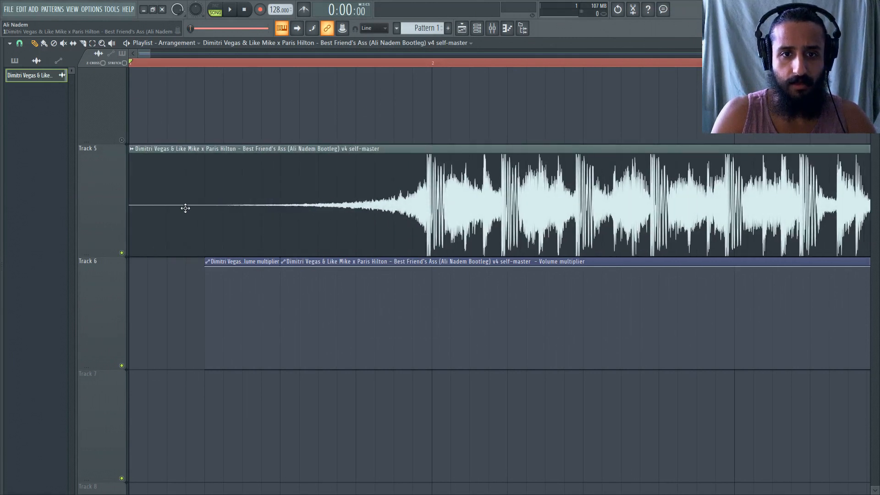
# Examine the track 5 lead-in before bar 2 and compare it with the starts of the reference clips on tracks 3 and 4
pyautogui.click(433, 63)
pyautogui.moveTo(149, 65); pyautogui.dragTo(132, 67)
pyautogui.scroll(-5, 209, 145)
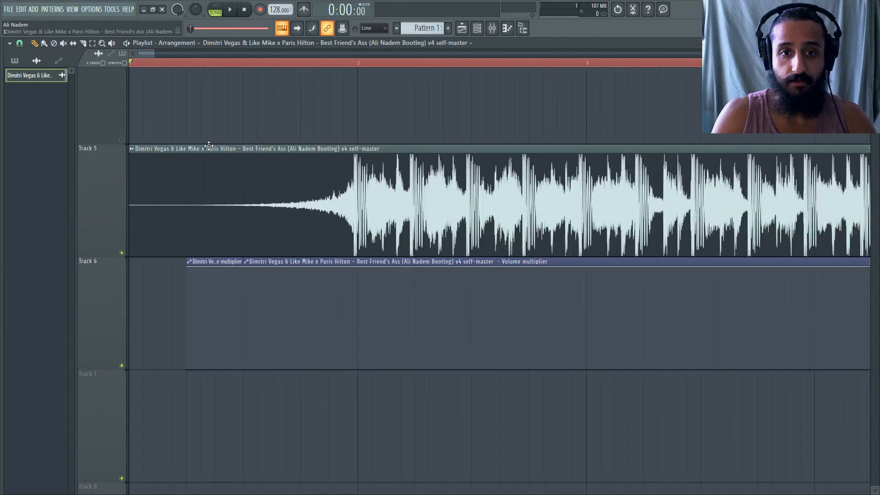
pyautogui.scroll(-4, 208, 145)
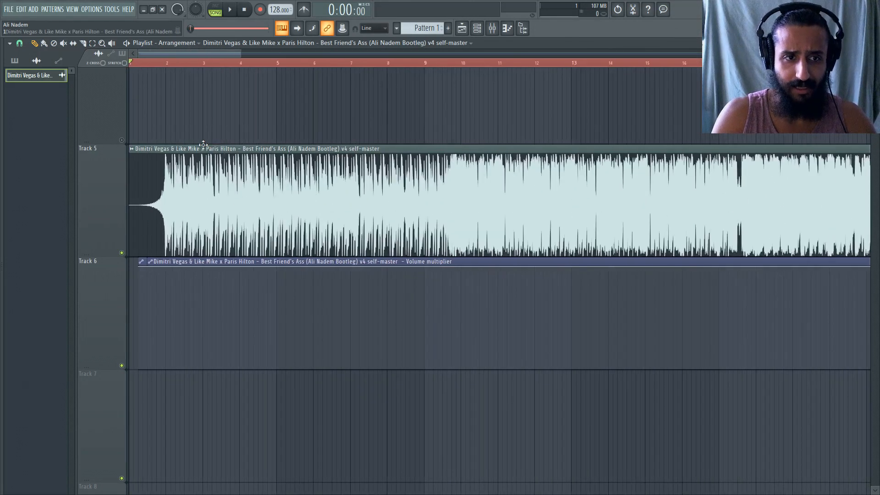
pyautogui.scroll(3, 105, 180)
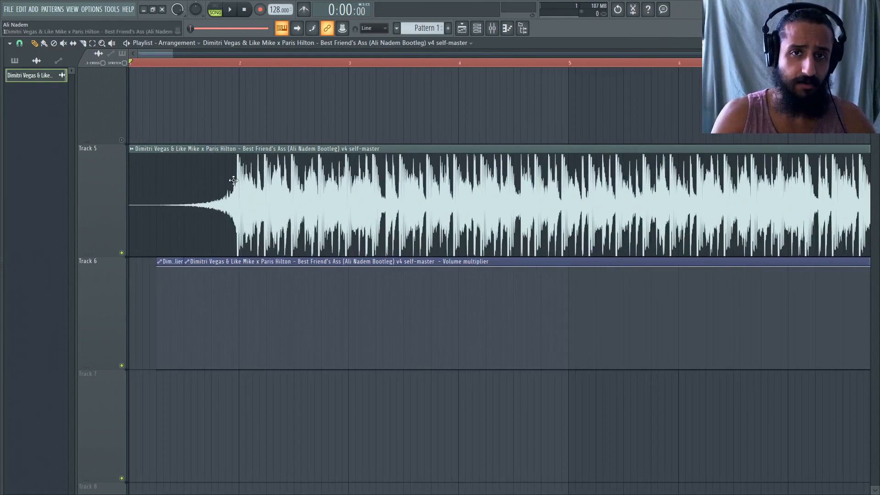
pyautogui.scroll(-1, 273, 190)
pyautogui.scroll(-2, 273, 190)
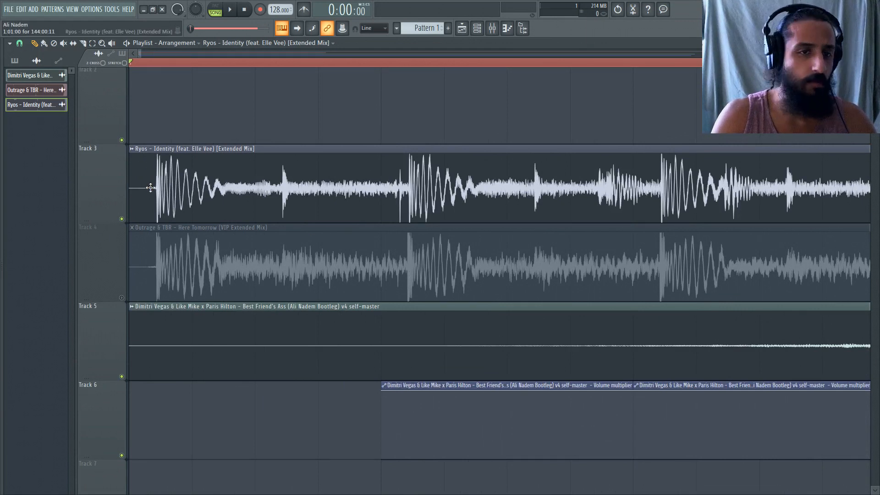
pyautogui.scroll(-4, 220, 186)
pyautogui.scroll(6, 90, 186)
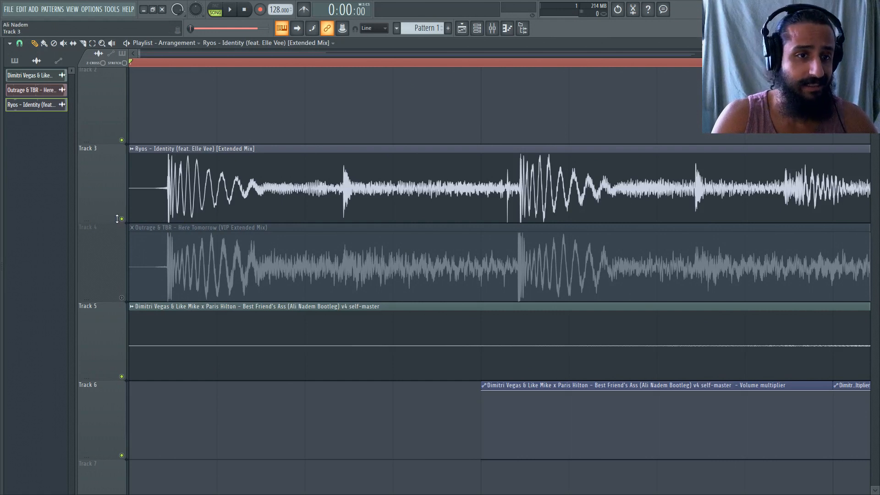
pyautogui.click(493, 29)
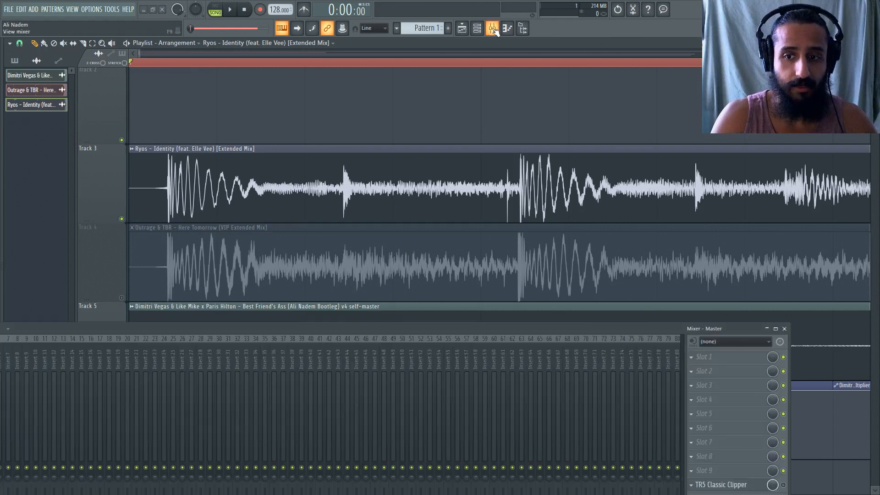
pyautogui.click(494, 30)
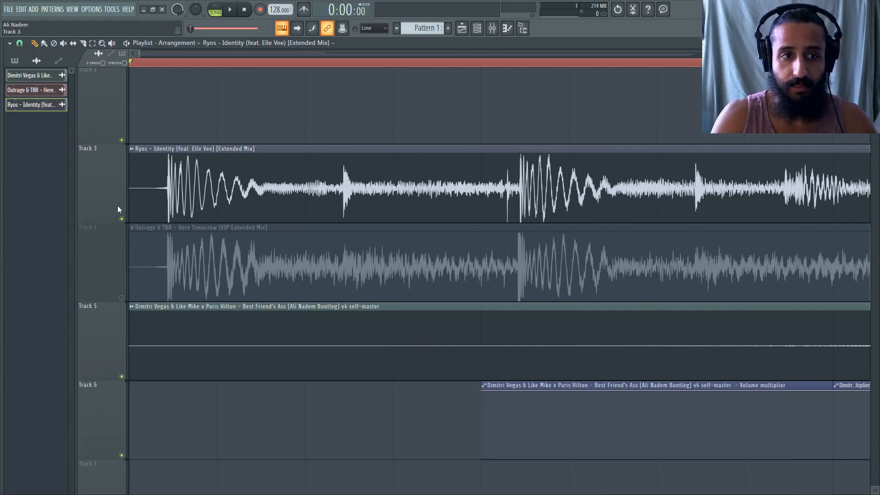
# Select the timeline span from the start of bar 1 to the first kick on track 3 and play it
pyautogui.click(167, 62)
pyautogui.moveTo(167, 62); pyautogui.dragTo(117, 67)
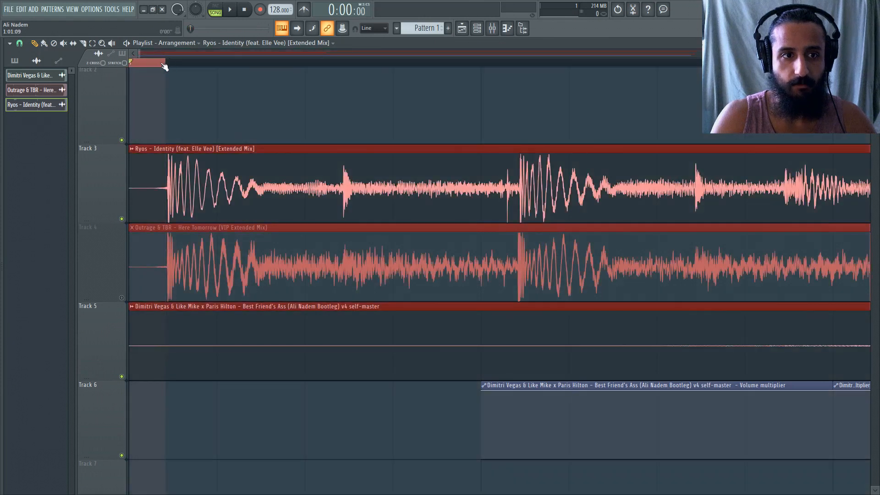
pyautogui.press('space')
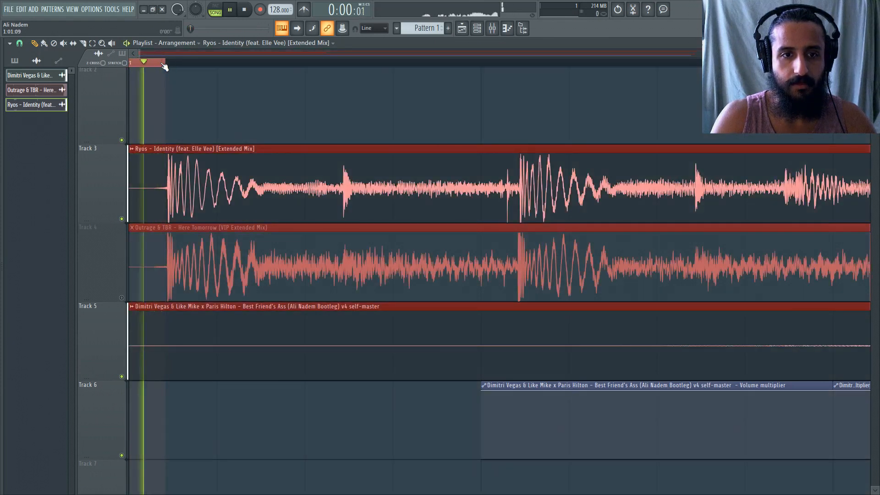
pyautogui.press('space')
# Clear the time selection, play from the start of bar 1, and mute track 5 during playback
pyautogui.click(136, 67)
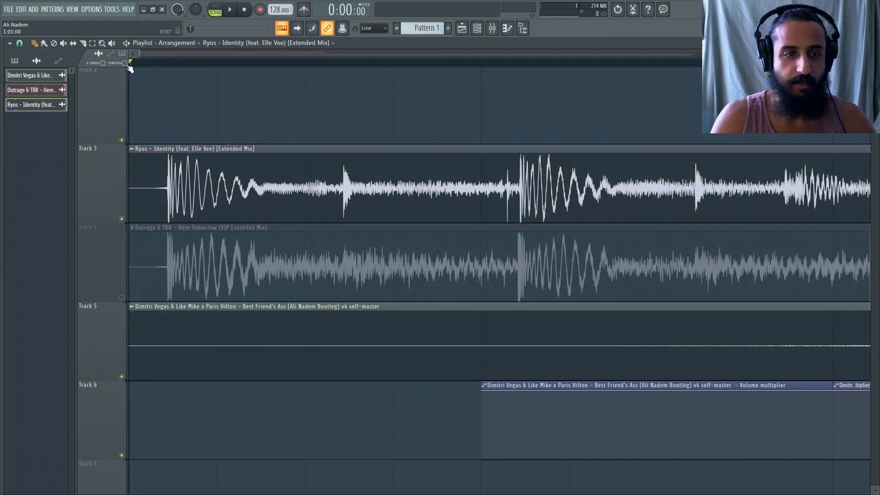
pyautogui.press('space')
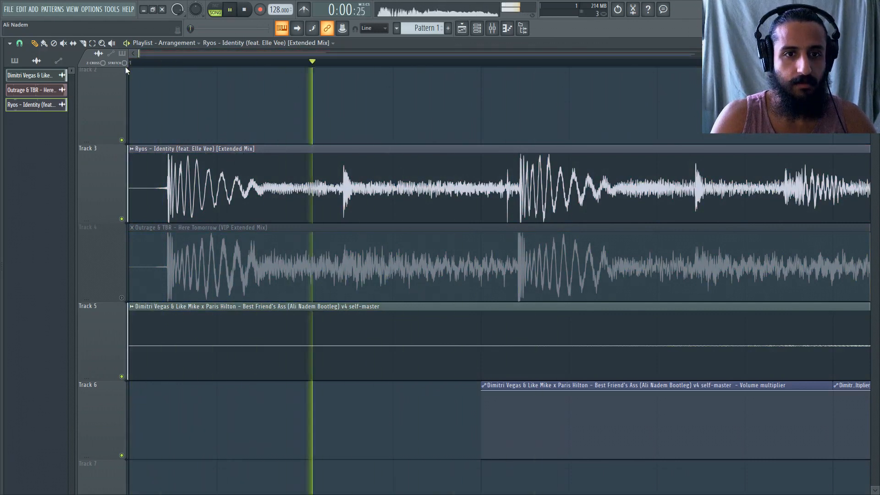
pyautogui.keyDown('ctrl'); pyautogui.scroll(-4, 156, 203); pyautogui.keyUp('ctrl')
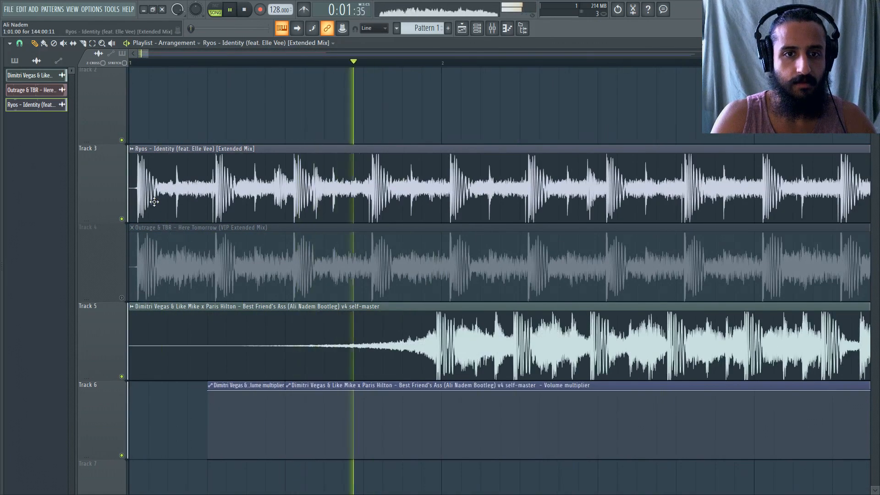
pyautogui.click(122, 377)
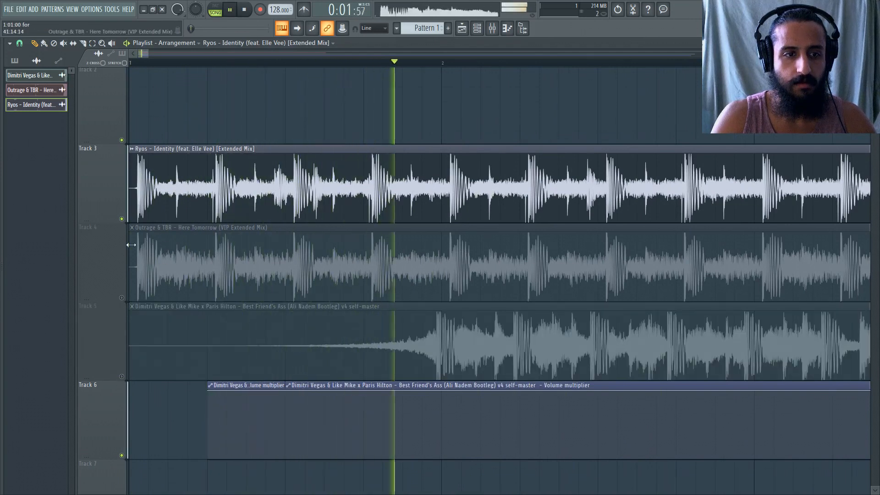
pyautogui.press('space')
# Unmute track 4, mute track 3, and play the track 4 reference from the start of bar 1
pyautogui.scroll(3, 124, 298)
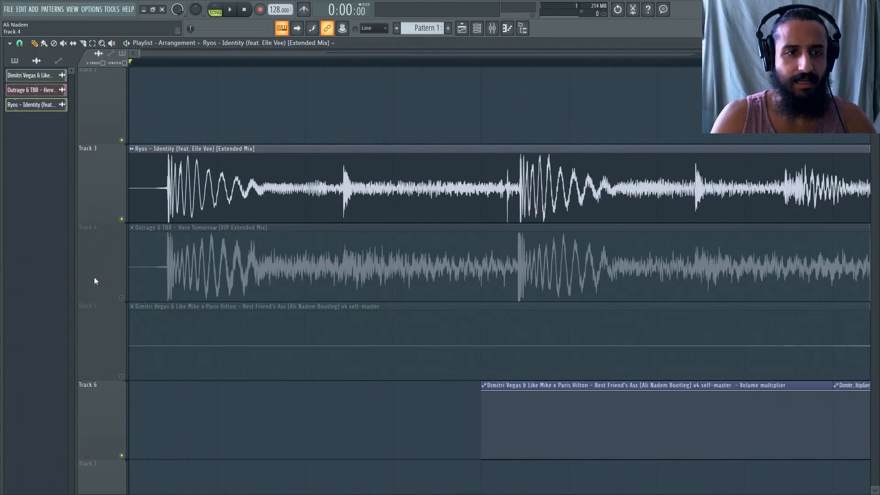
pyautogui.keyDown('ctrl'); pyautogui.scroll(2, 93, 269); pyautogui.keyUp('ctrl')
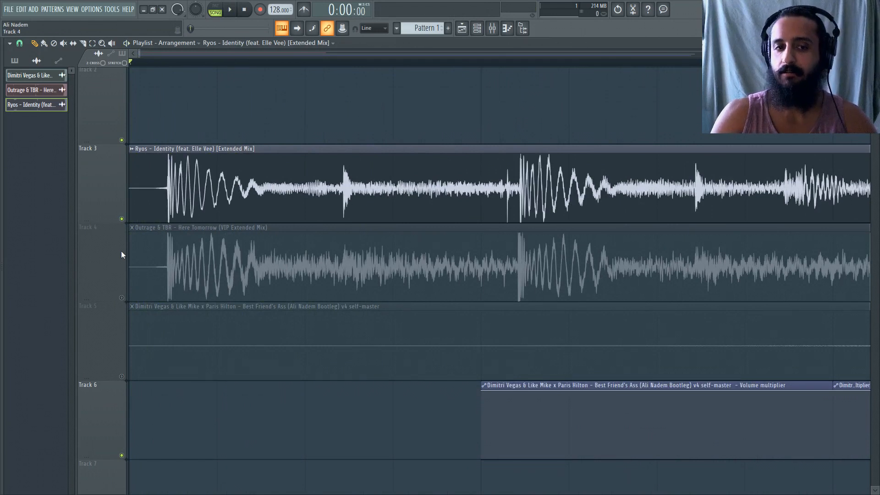
pyautogui.click(121, 298)
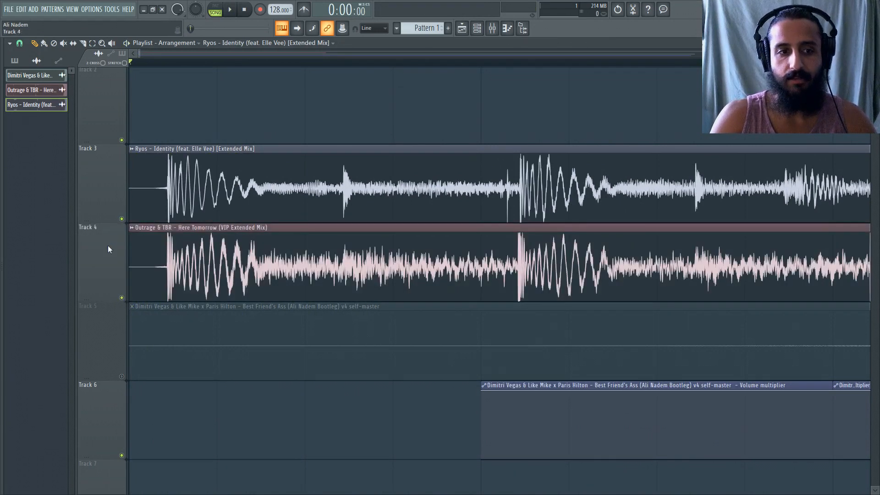
pyautogui.click(121, 219)
pyautogui.press('space')
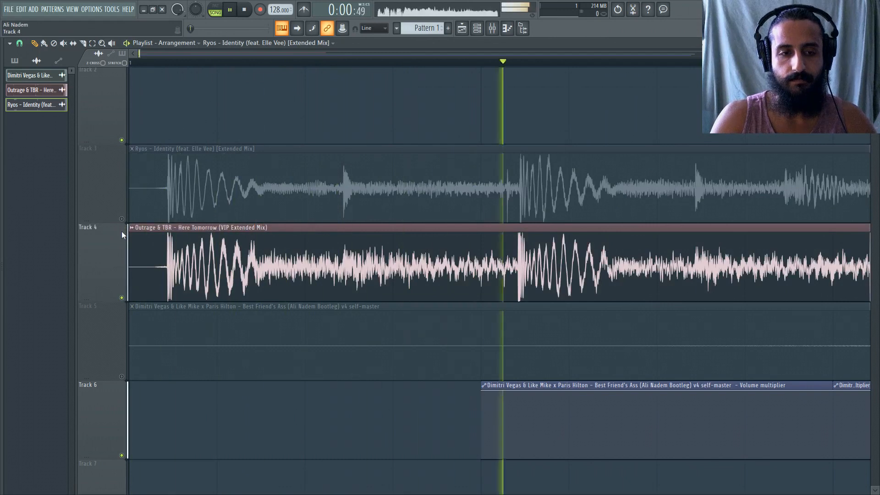
pyautogui.keyDown('ctrl'); pyautogui.scroll(-5, 122, 231); pyautogui.keyUp('ctrl')
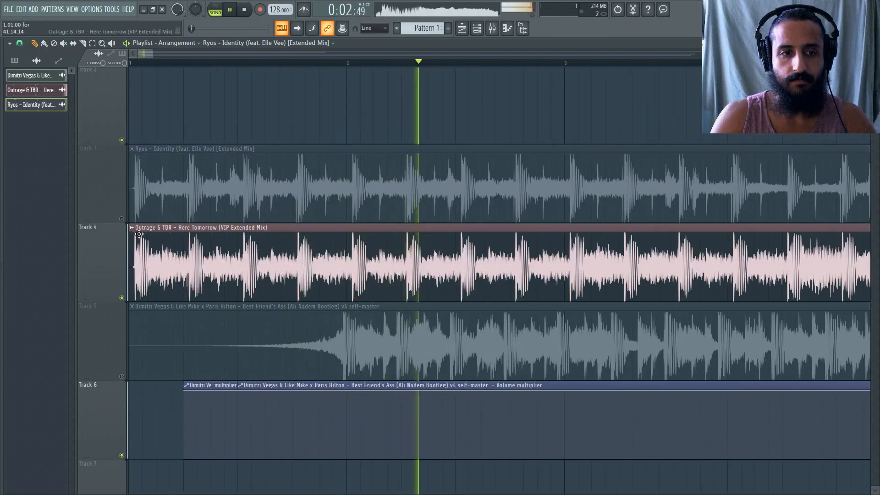
# Stop playback and add the Bugle x Shaggy - Ganja (Henry Fong Remix) clip to track 2, starting at bar 1
pyautogui.press('space')
pyautogui.keyDown('ctrl'); pyautogui.scroll(5, 112, 285); pyautogui.keyUp('ctrl')
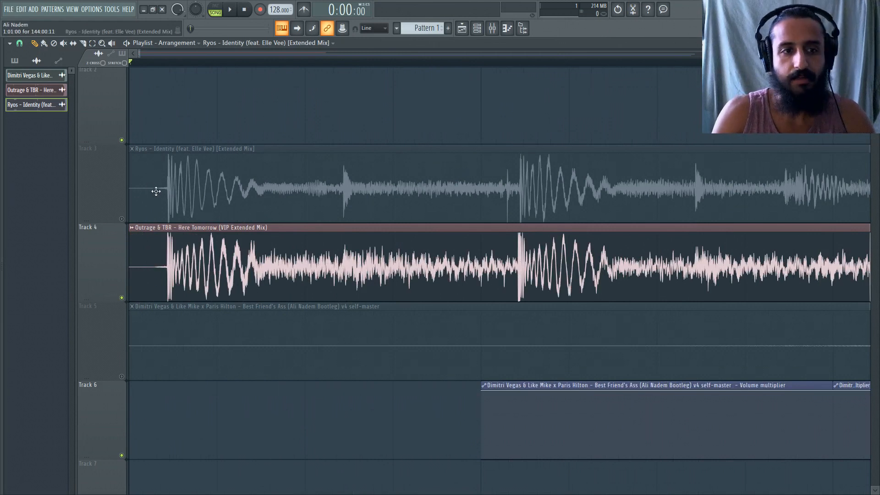
pyautogui.keyDown('ctrl'); pyautogui.scroll(-4, 265, 279); pyautogui.keyUp('ctrl')
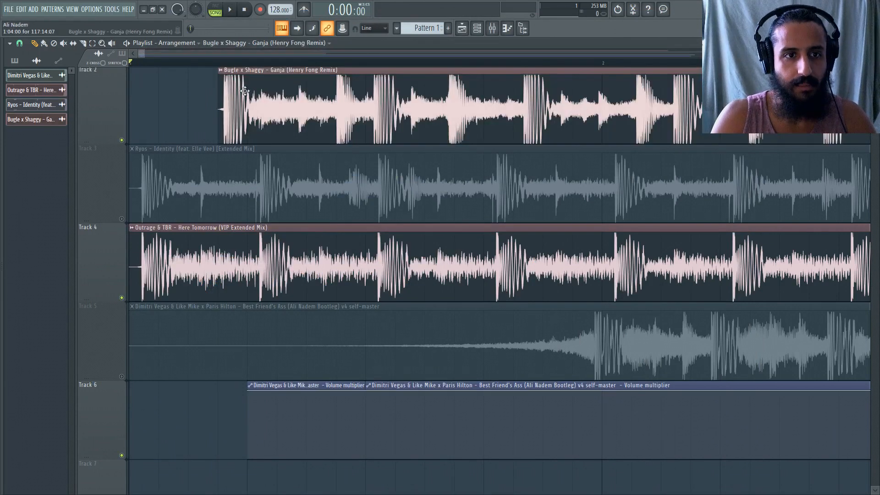
pyautogui.moveTo(243, 94); pyautogui.dragTo(147, 93)
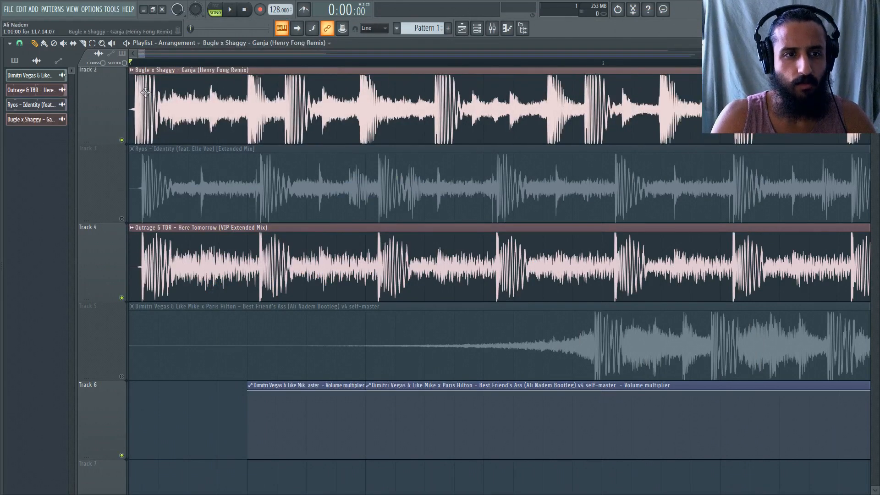
pyautogui.scroll(2, 147, 98)
pyautogui.keyDown('ctrl'); pyautogui.scroll(1, 147, 98); pyautogui.keyUp('ctrl')
pyautogui.keyDown('ctrl'); pyautogui.scroll(4, 79, 203); pyautogui.keyUp('ctrl')
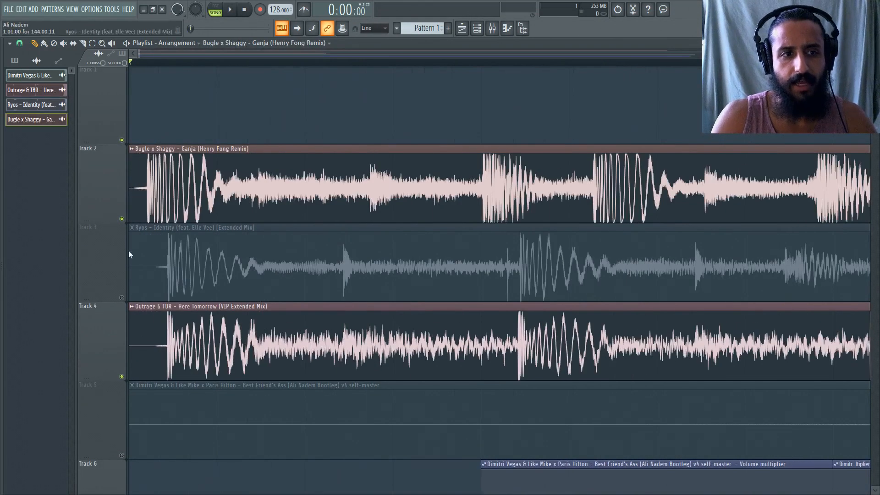
# Solo track 2 and extend the end of the Outrage & TBR clip on track 4 to a length of about 136 bars
pyautogui.rightClick(122, 219)
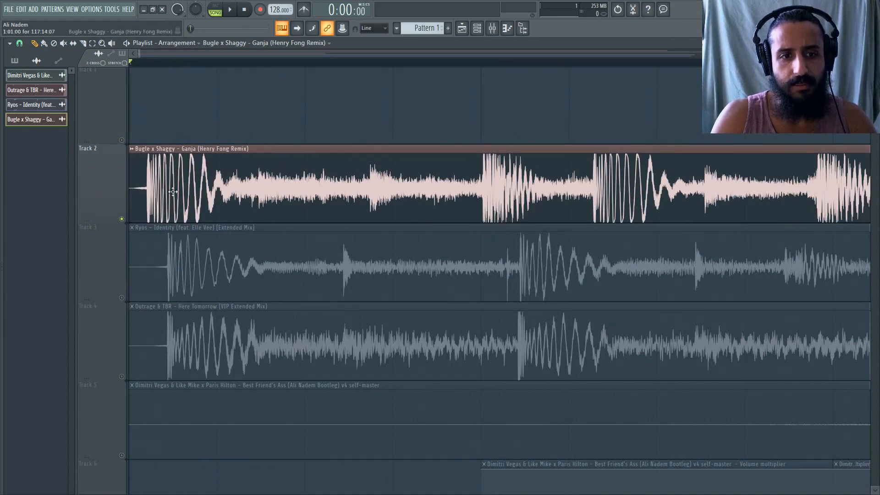
pyautogui.scroll(-10, 173, 195)
pyautogui.scroll(-4, 173, 195)
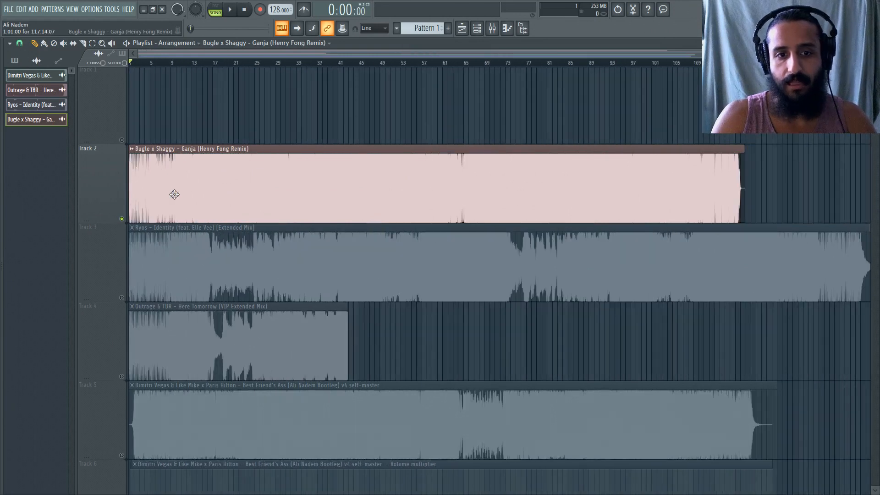
pyautogui.moveTo(348, 324); pyautogui.dragTo(759, 330)
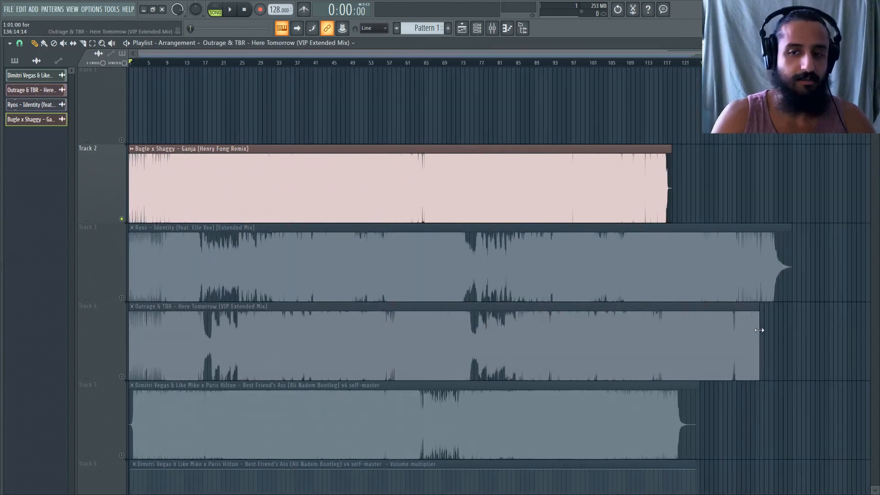
# Play the soloed Ganja reference on track 2 from the start of bar 1, stop it, and inspect its opening
pyautogui.scroll(10, 81, 259)
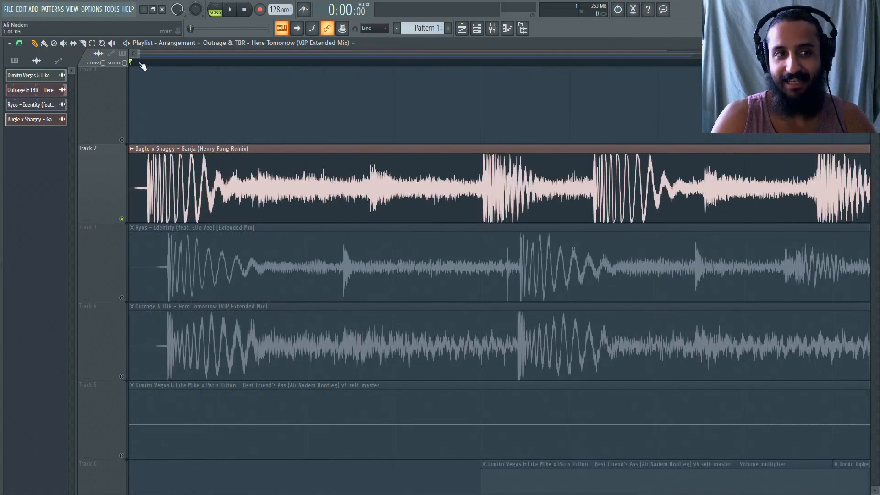
pyautogui.press('space')
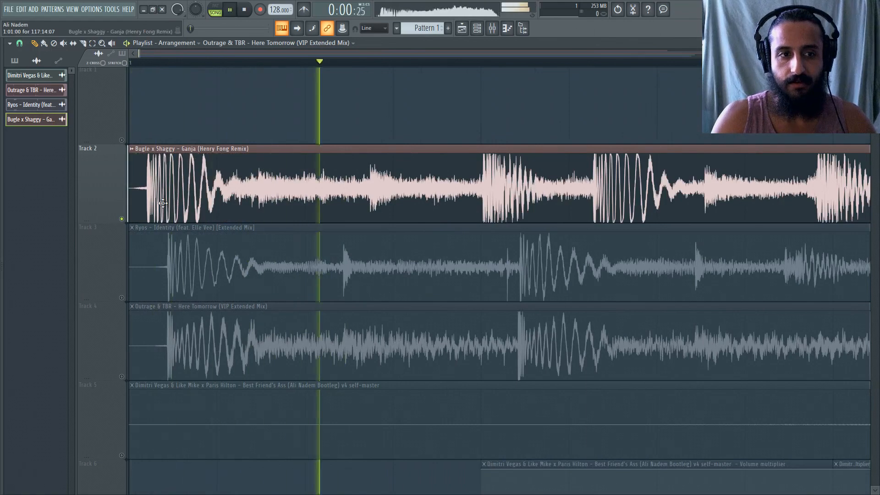
pyautogui.scroll(-6, 160, 206)
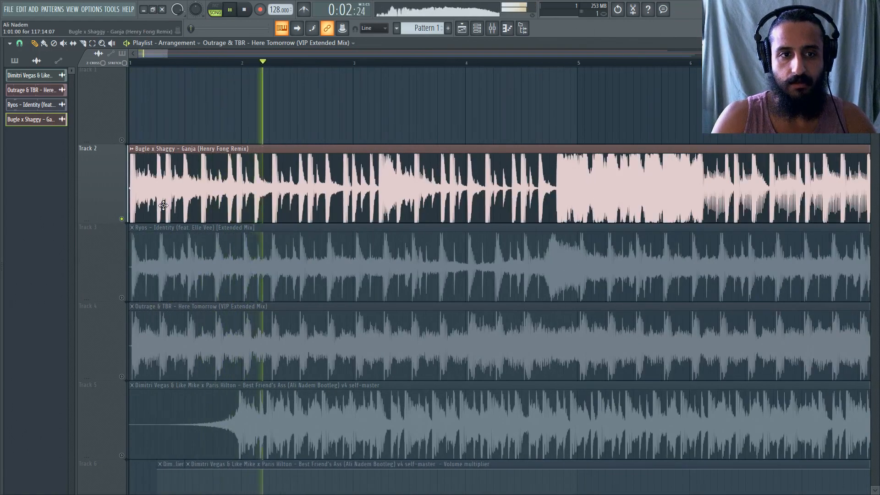
pyautogui.press('space')
pyautogui.scroll(6, 103, 213)
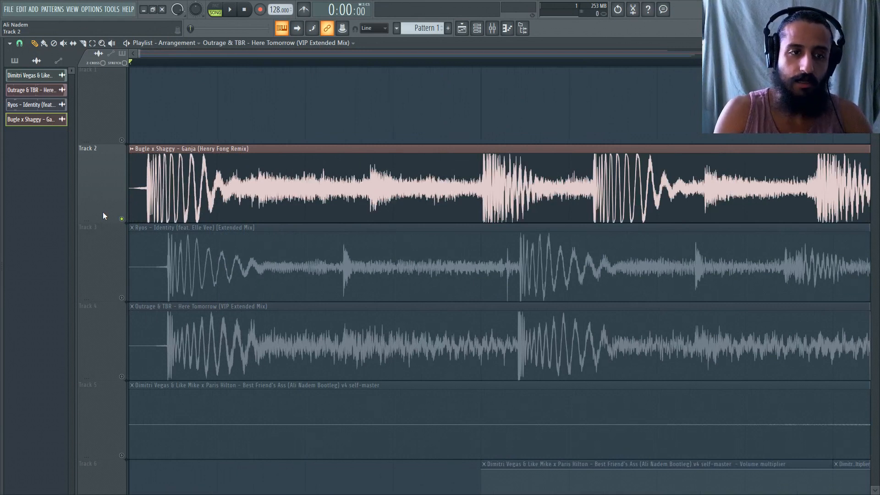
# Set the playlist snap to (none) and slip the audio inside the track 2 clip so its first kick starts exactly at bar 1
pyautogui.click(19, 43)
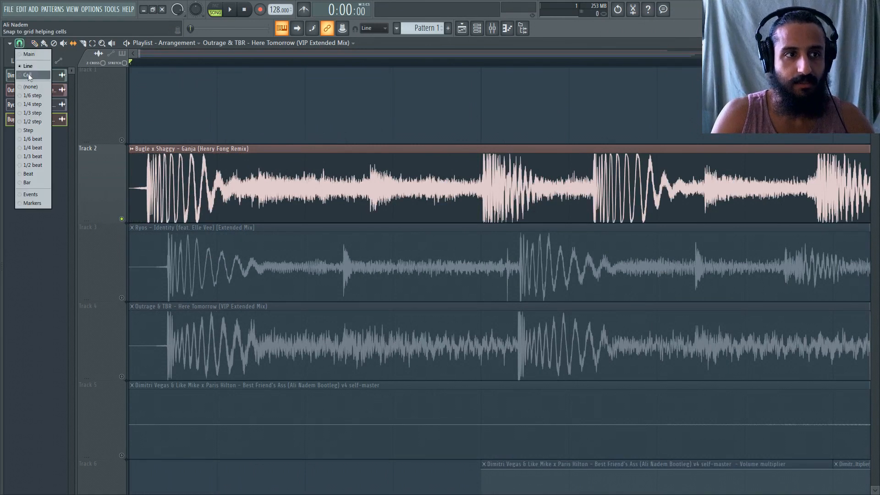
pyautogui.click(29, 87)
pyautogui.moveTo(224, 192); pyautogui.dragTo(206, 192)
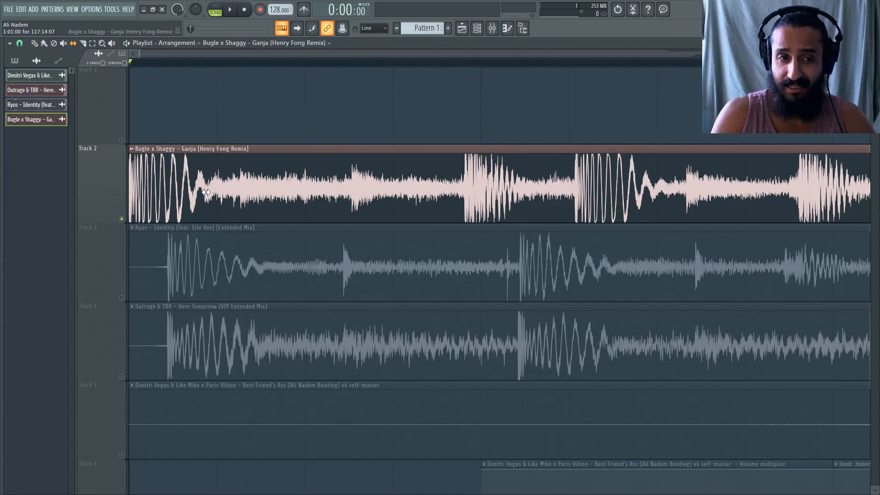
# Place the playhead at about 1:05 in bar 1 and compare the trimmed track 2 start with the other tracks
pyautogui.scroll(-1, 206, 192)
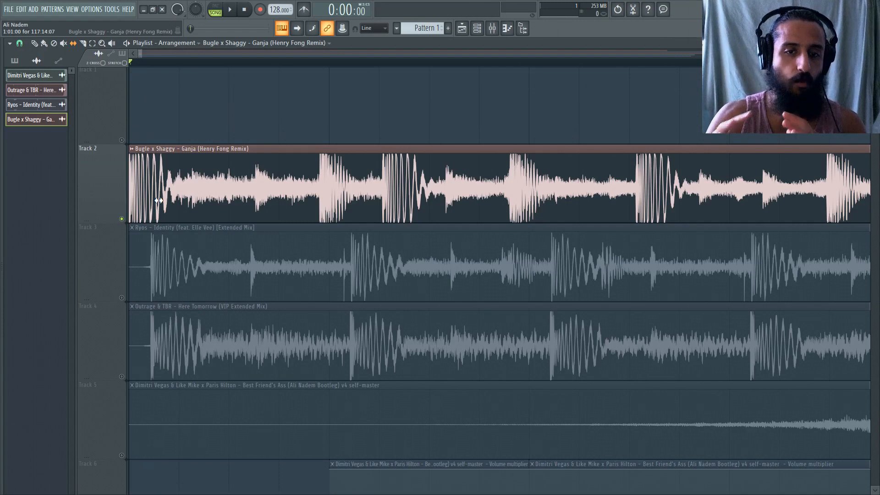
pyautogui.scroll(-3, 198, 200)
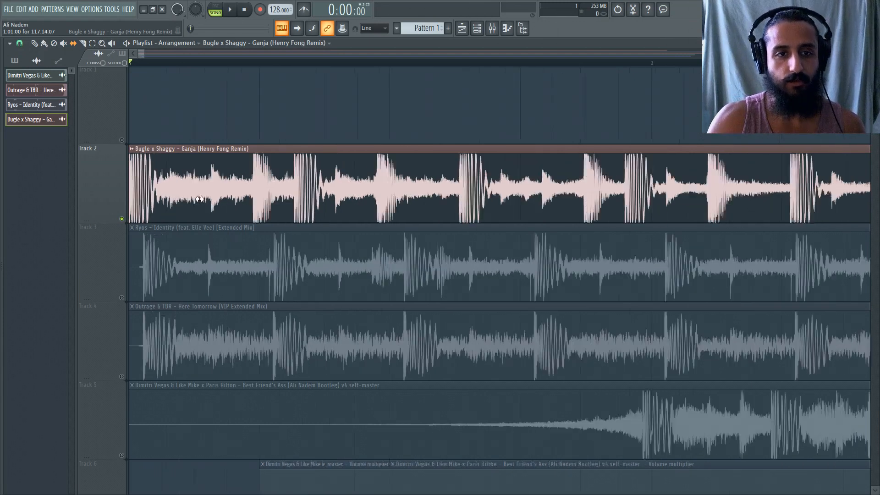
pyautogui.click(230, 64)
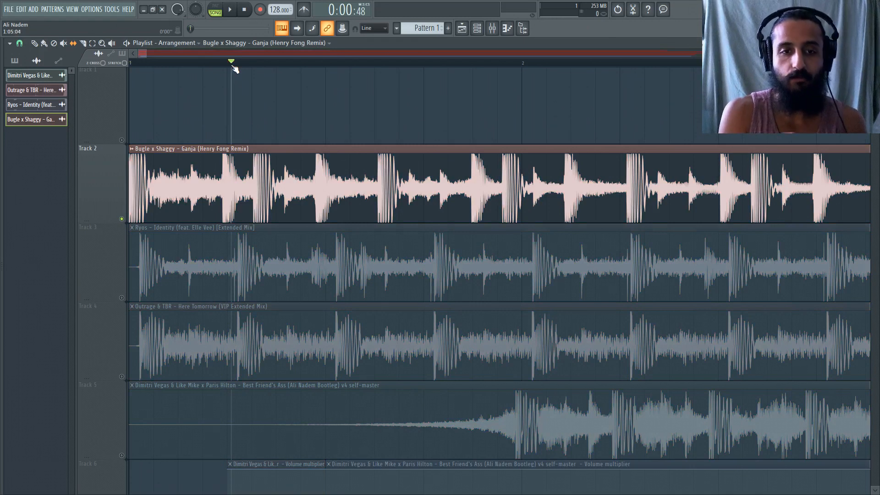
pyautogui.scroll(-6, 287, 178)
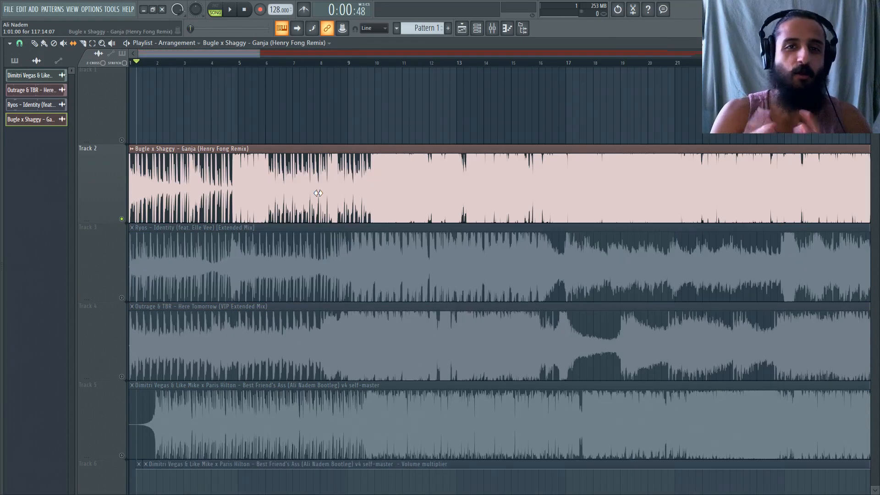